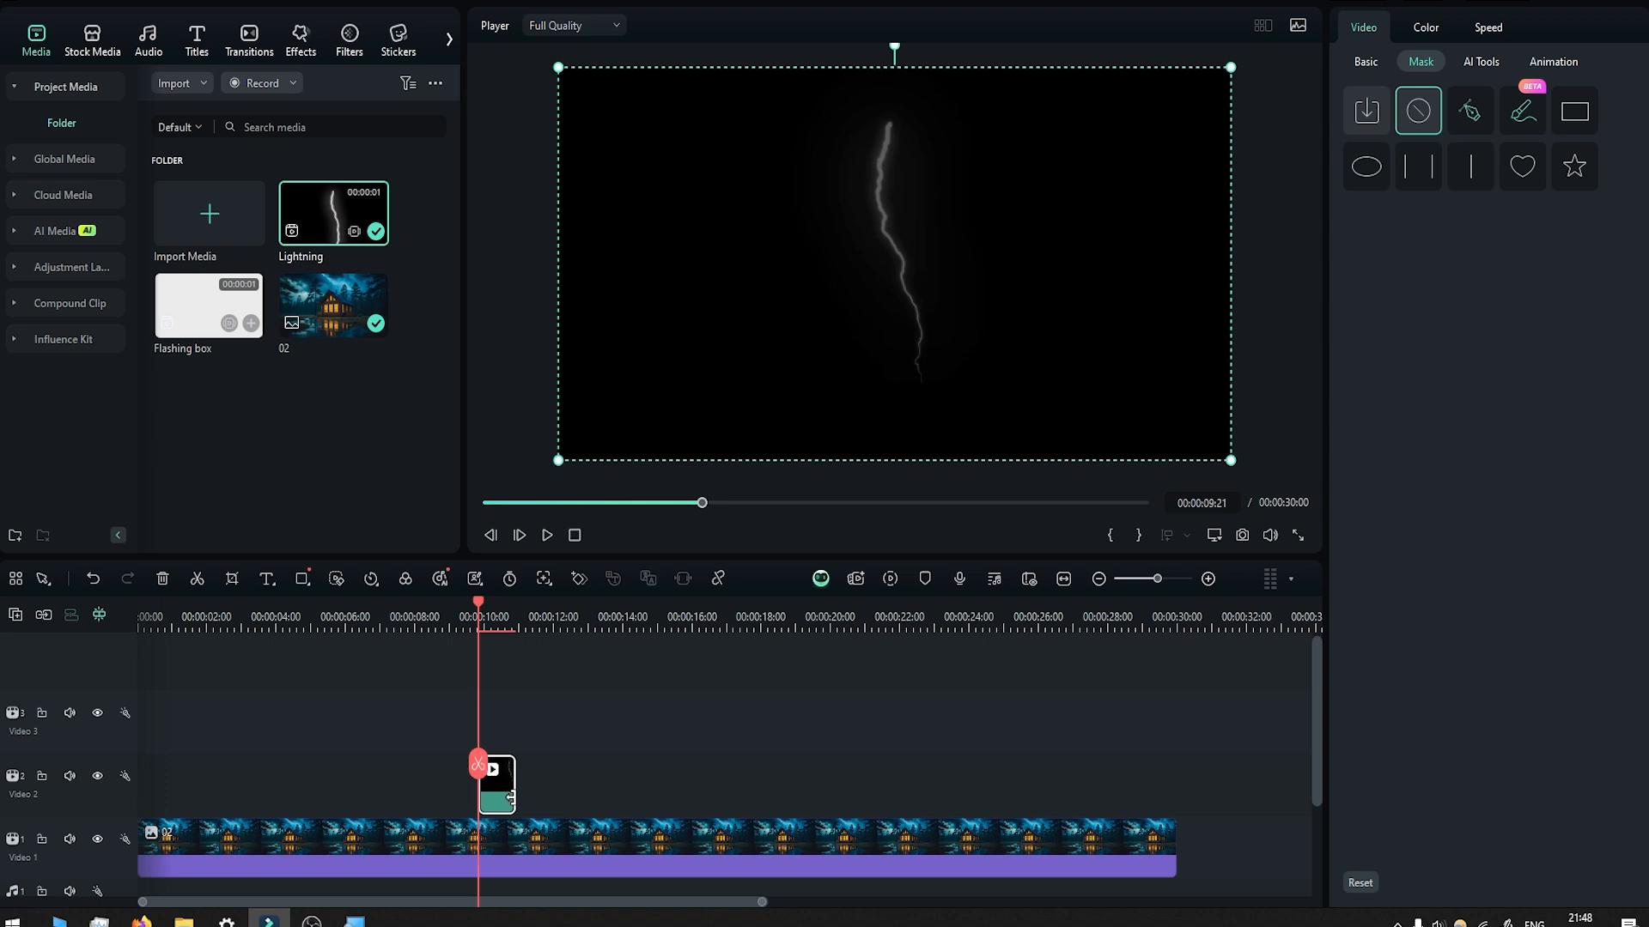
# Set the Lightning clip's blend mode to Screen.
pyautogui.click(1366, 61)
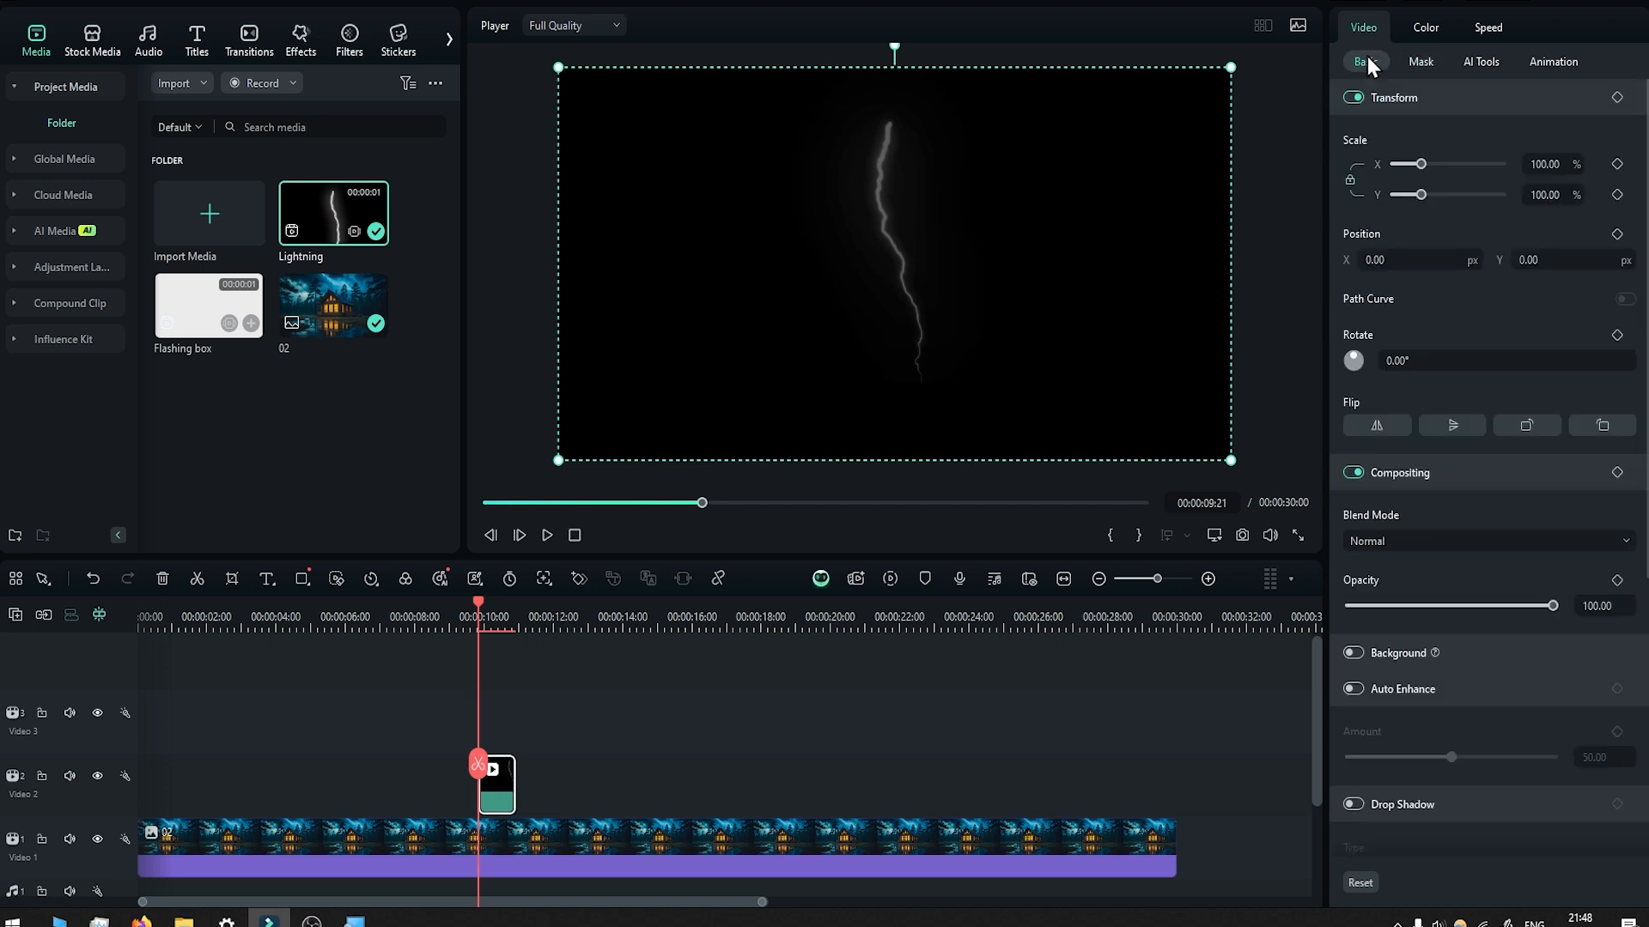
pyautogui.click(1379, 539)
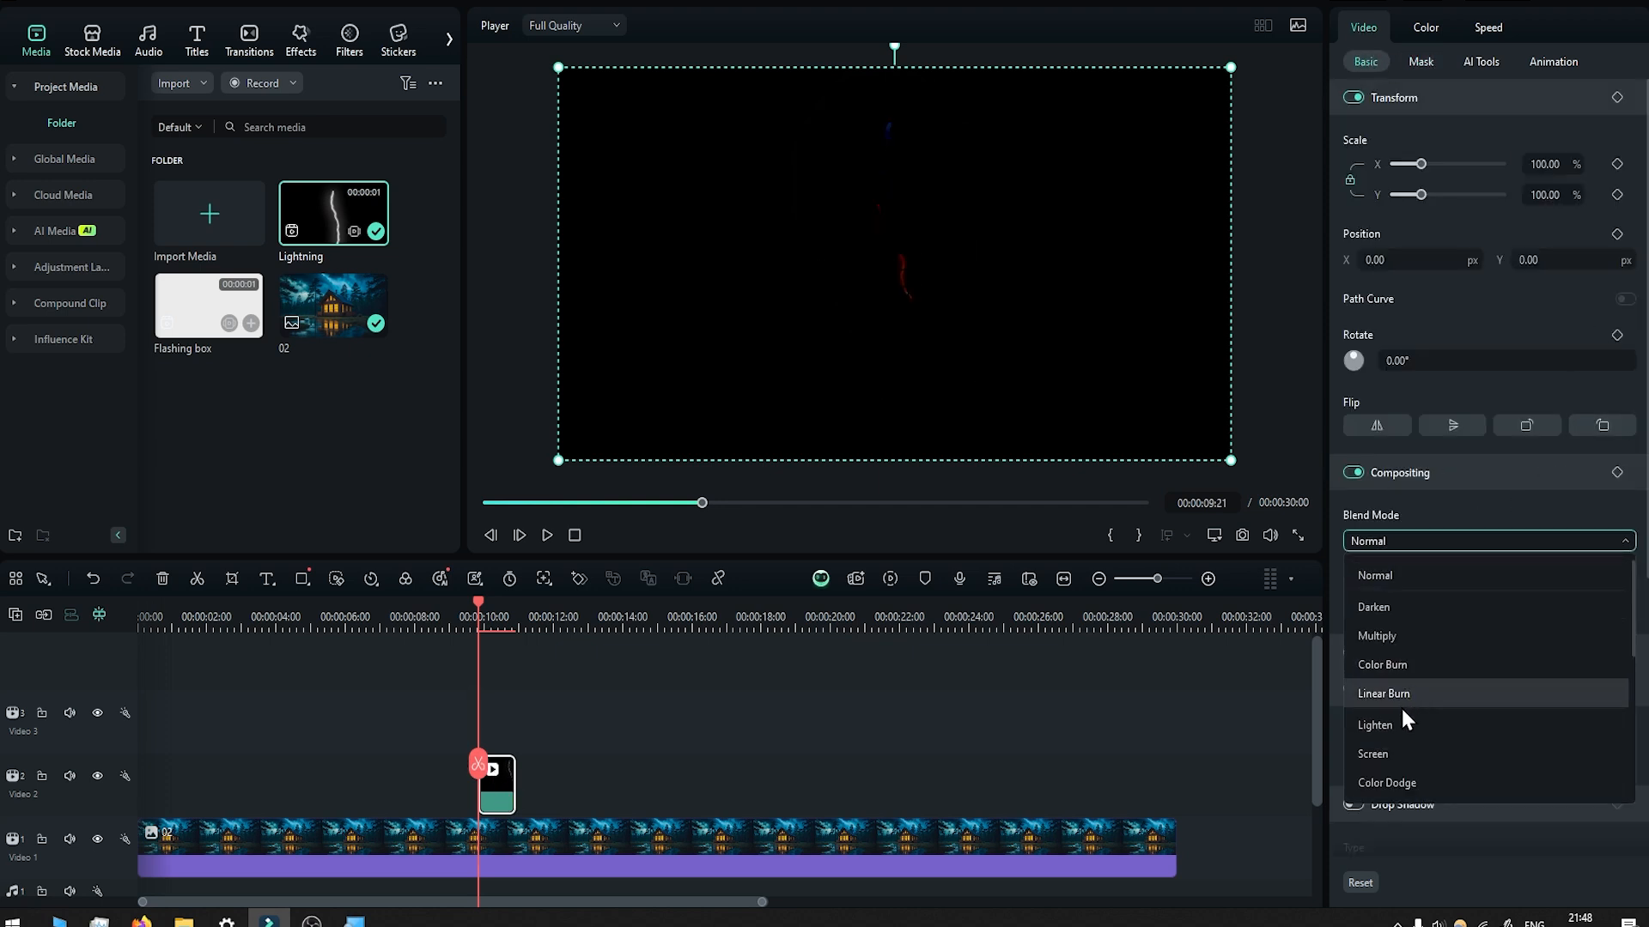
pyautogui.click(1394, 758)
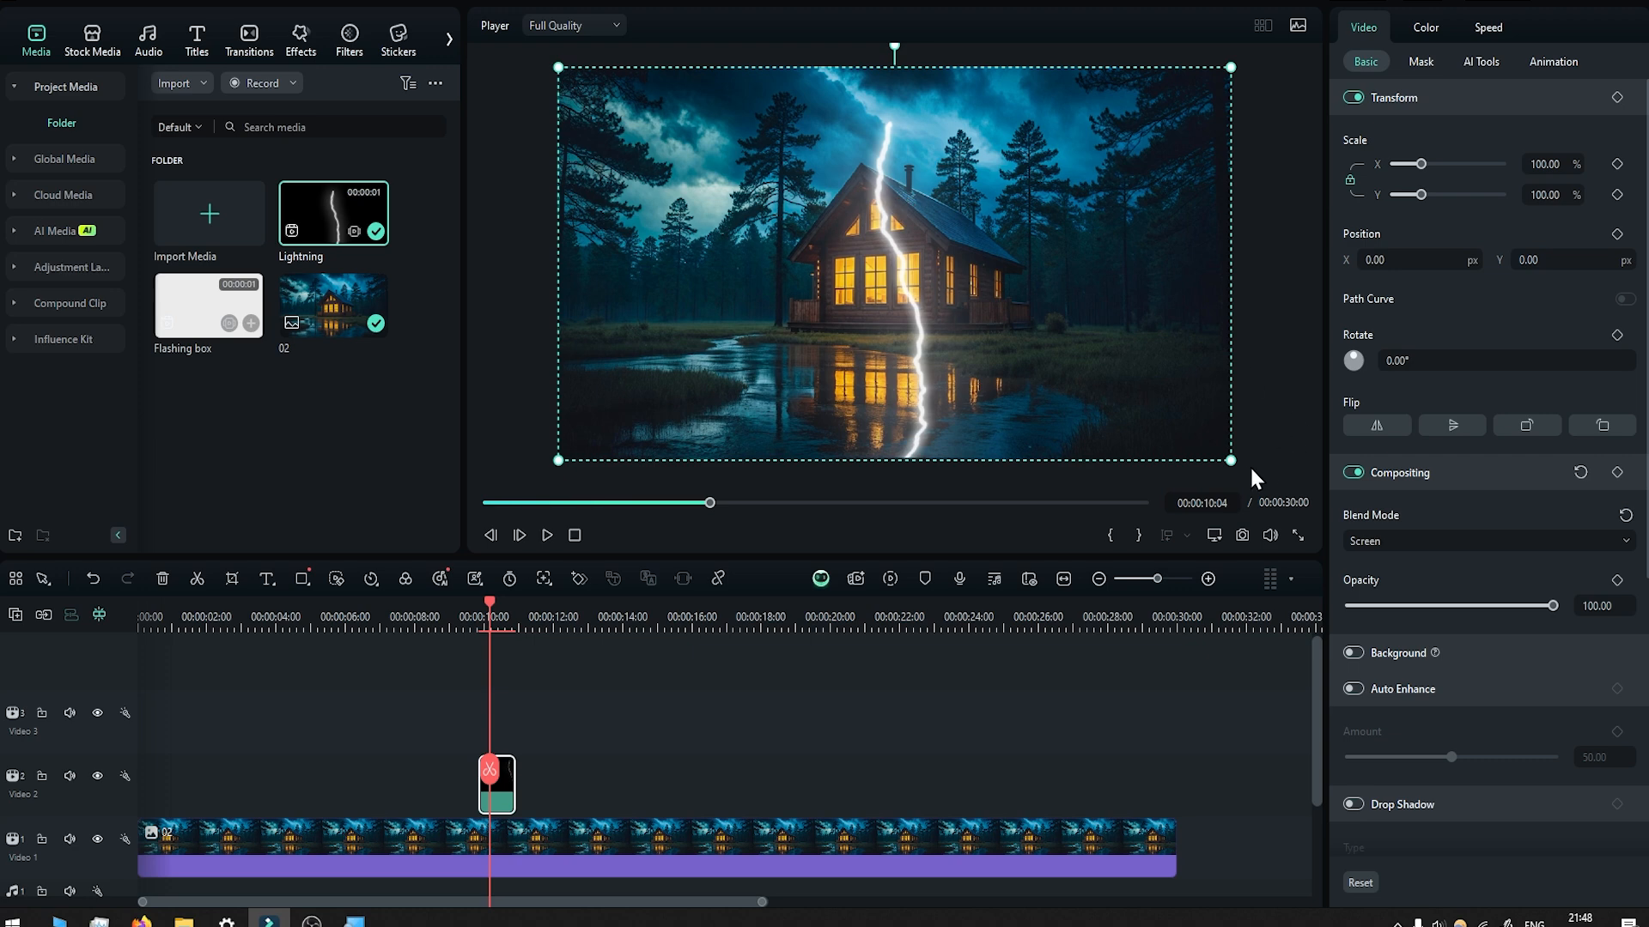
# Scale the Lightning clip to about 58% and move it to about X -552, Y 360 px, over the sky beside the cabin.
pyautogui.moveTo(1230, 461); pyautogui.dragTo(949, 300)
pyautogui.moveTo(825, 236); pyautogui.dragTo(718, 199)
pyautogui.moveTo(909, 255)
pyautogui.mouseDown()
pyautogui.moveTo(824, 232)
pyautogui.moveTo(895, 245)
pyautogui.mouseUp()
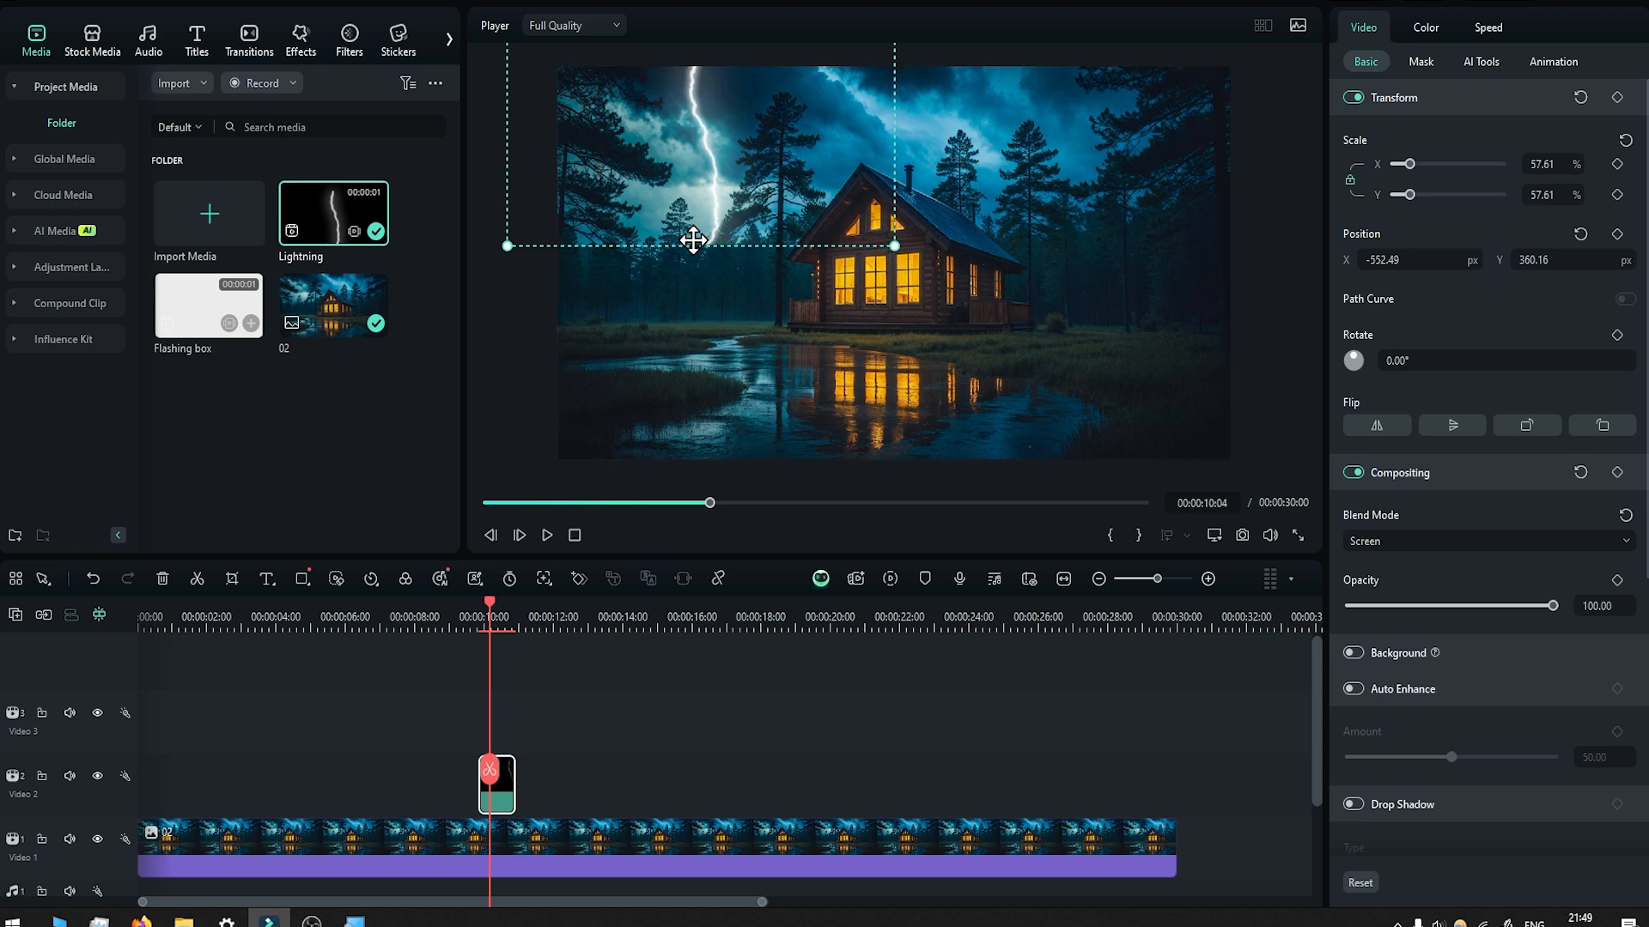
# Draw a closed freeform mask on the Lightning clip around the bolt's lower end, following the treetops.
pyautogui.click(1421, 61)
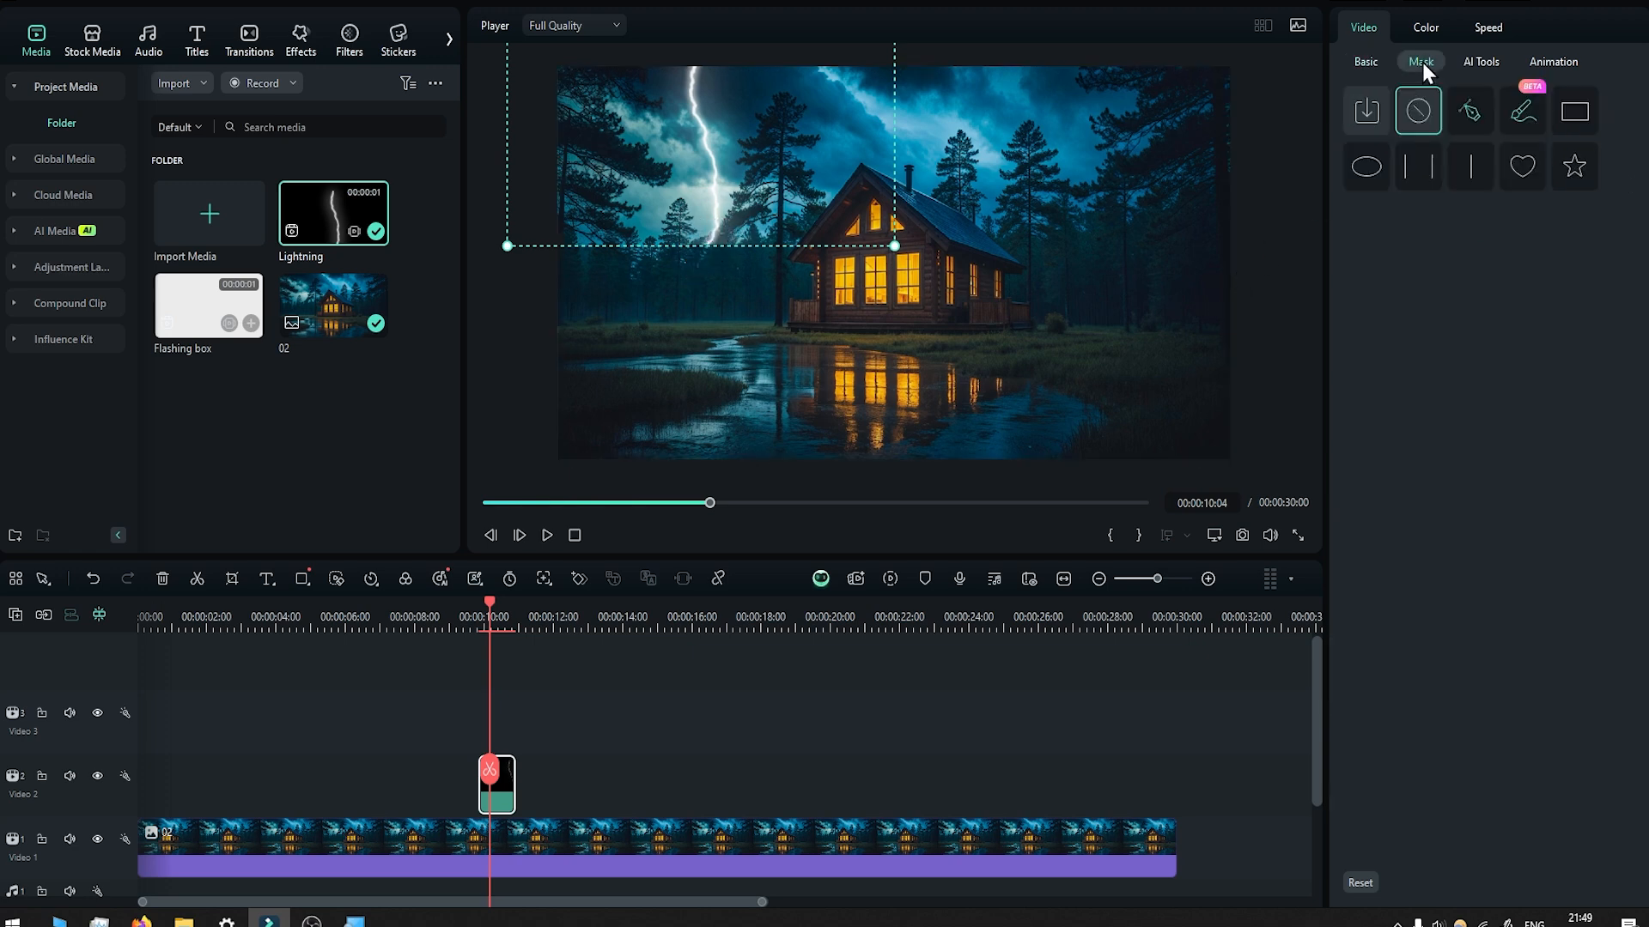
pyautogui.click(1464, 110)
pyautogui.scroll(2, 645, 232)
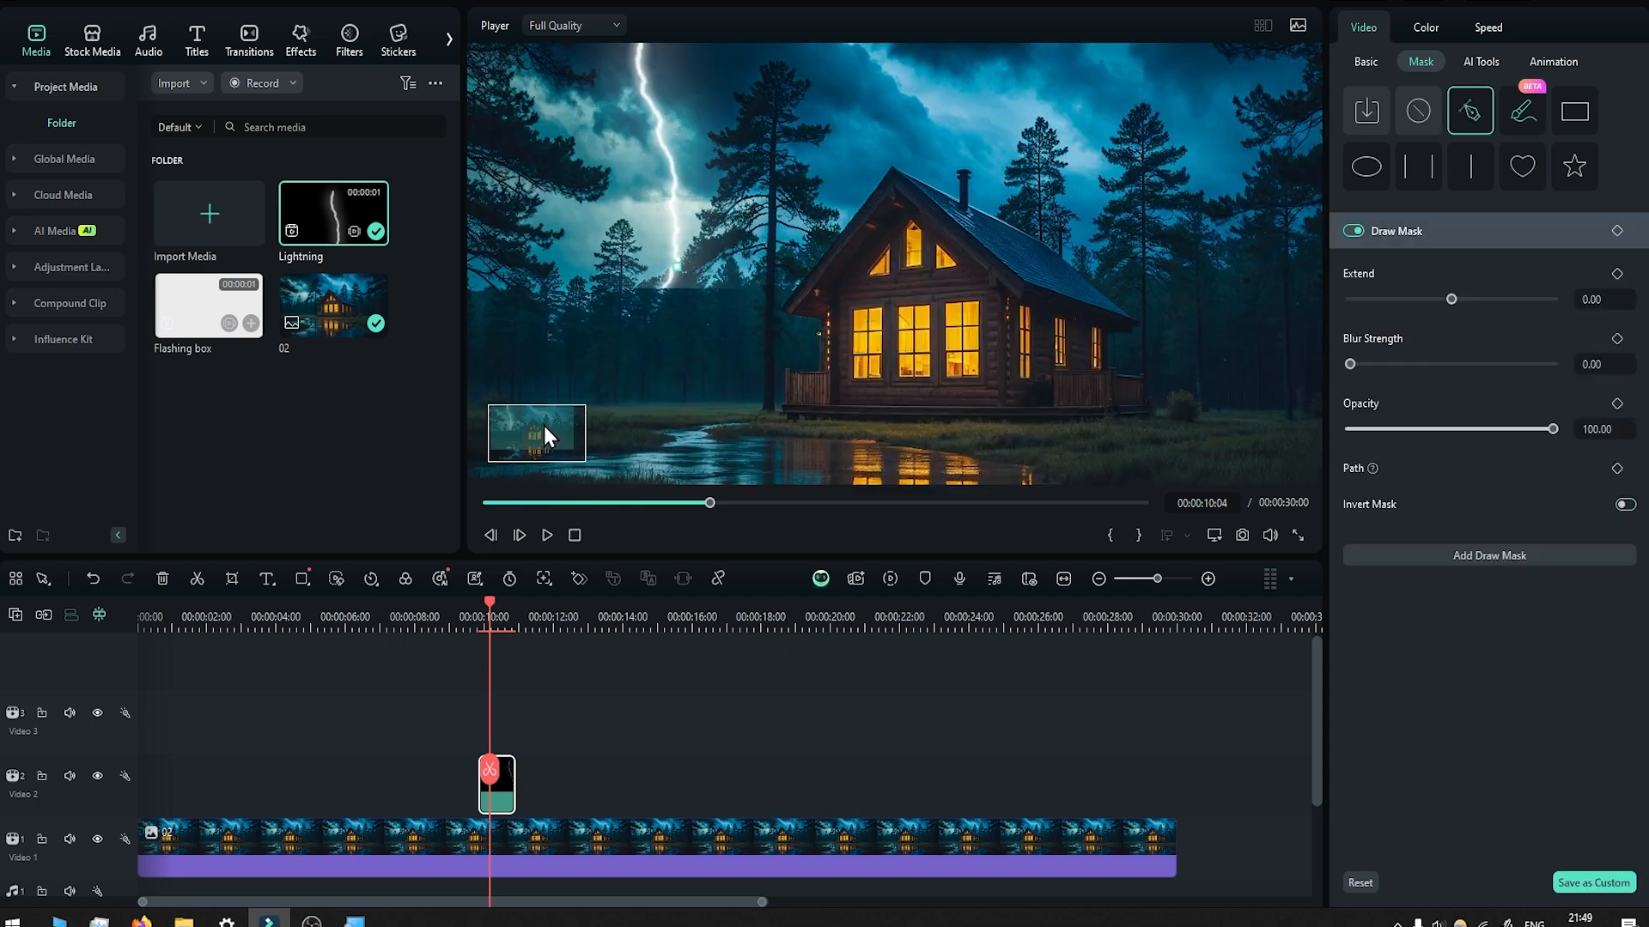
pyautogui.click(627, 292)
pyautogui.click(631, 320)
pyautogui.click(694, 325)
pyautogui.click(732, 322)
pyautogui.click(780, 309)
pyautogui.click(795, 282)
pyautogui.click(780, 256)
pyautogui.click(677, 267)
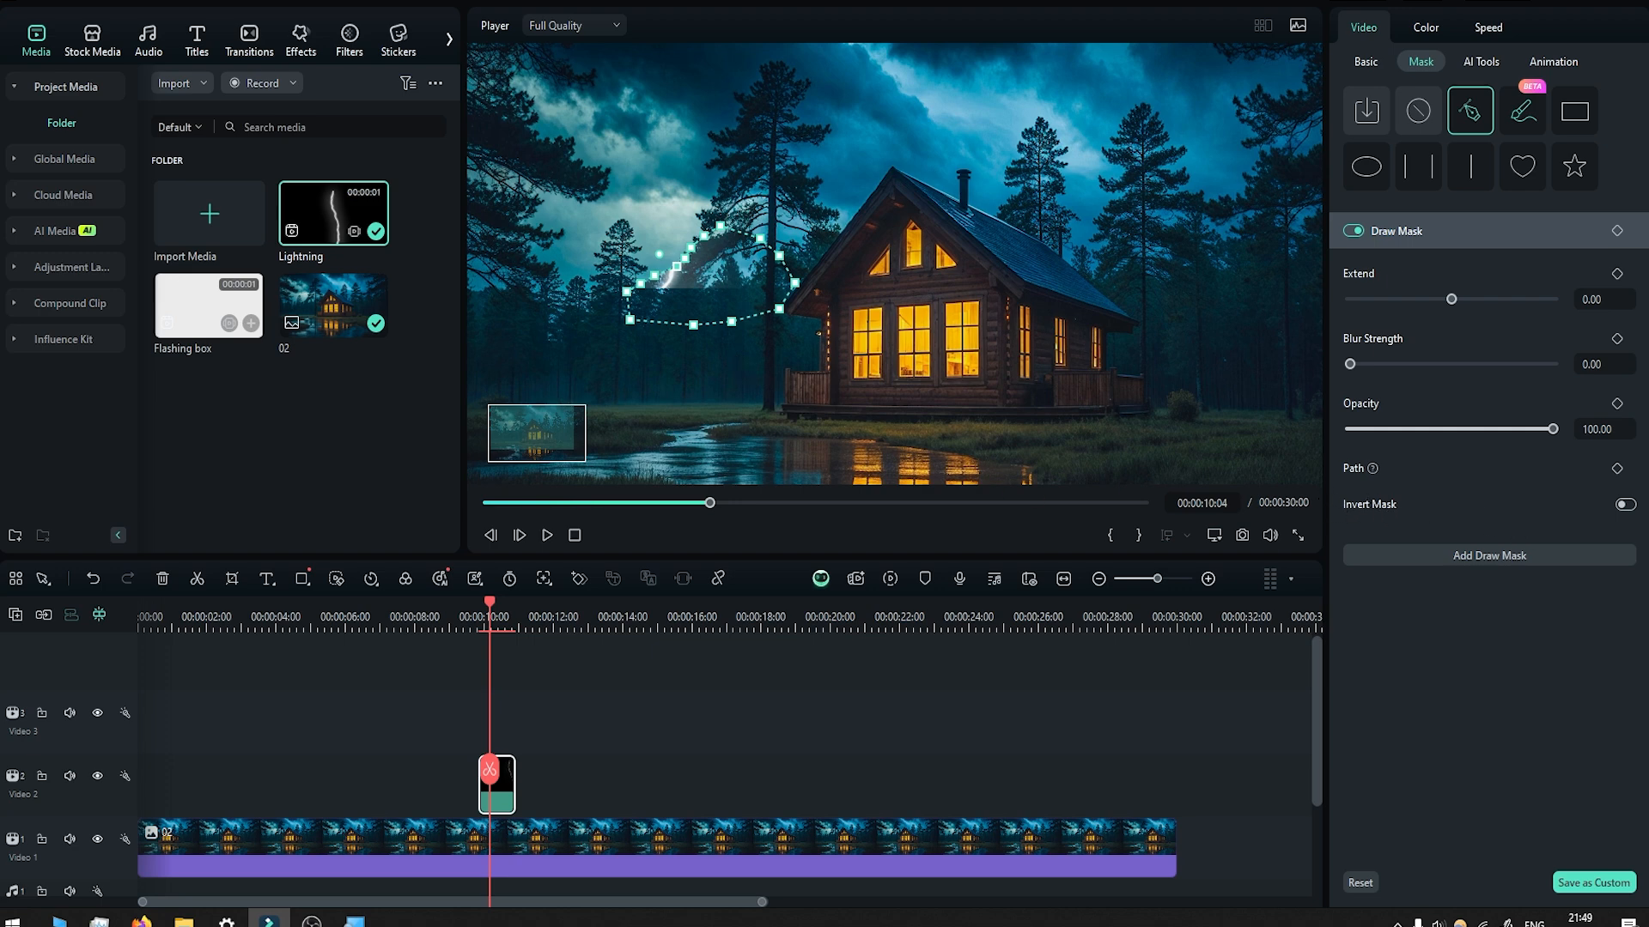
# Invert the lightning mask, soften its edge by raising the blur strength slightly, and play back the strike.
pyautogui.click(1626, 506)
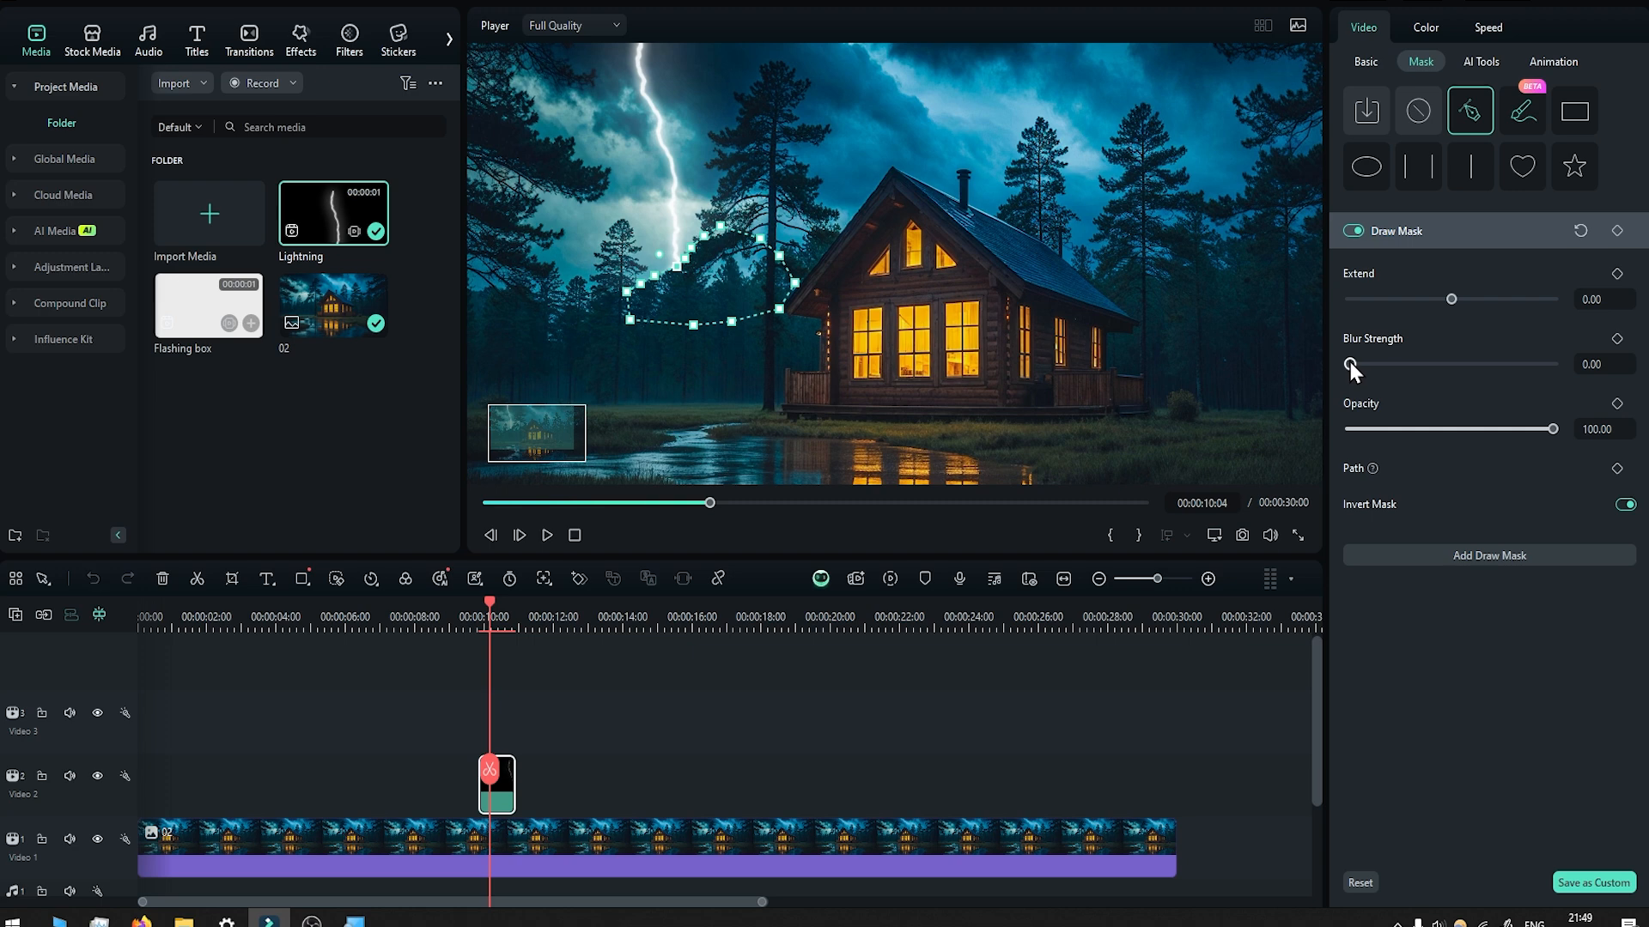
pyautogui.moveTo(1352, 364); pyautogui.dragTo(1388, 367)
pyautogui.click(482, 721)
pyautogui.click(462, 775)
pyautogui.press('space')
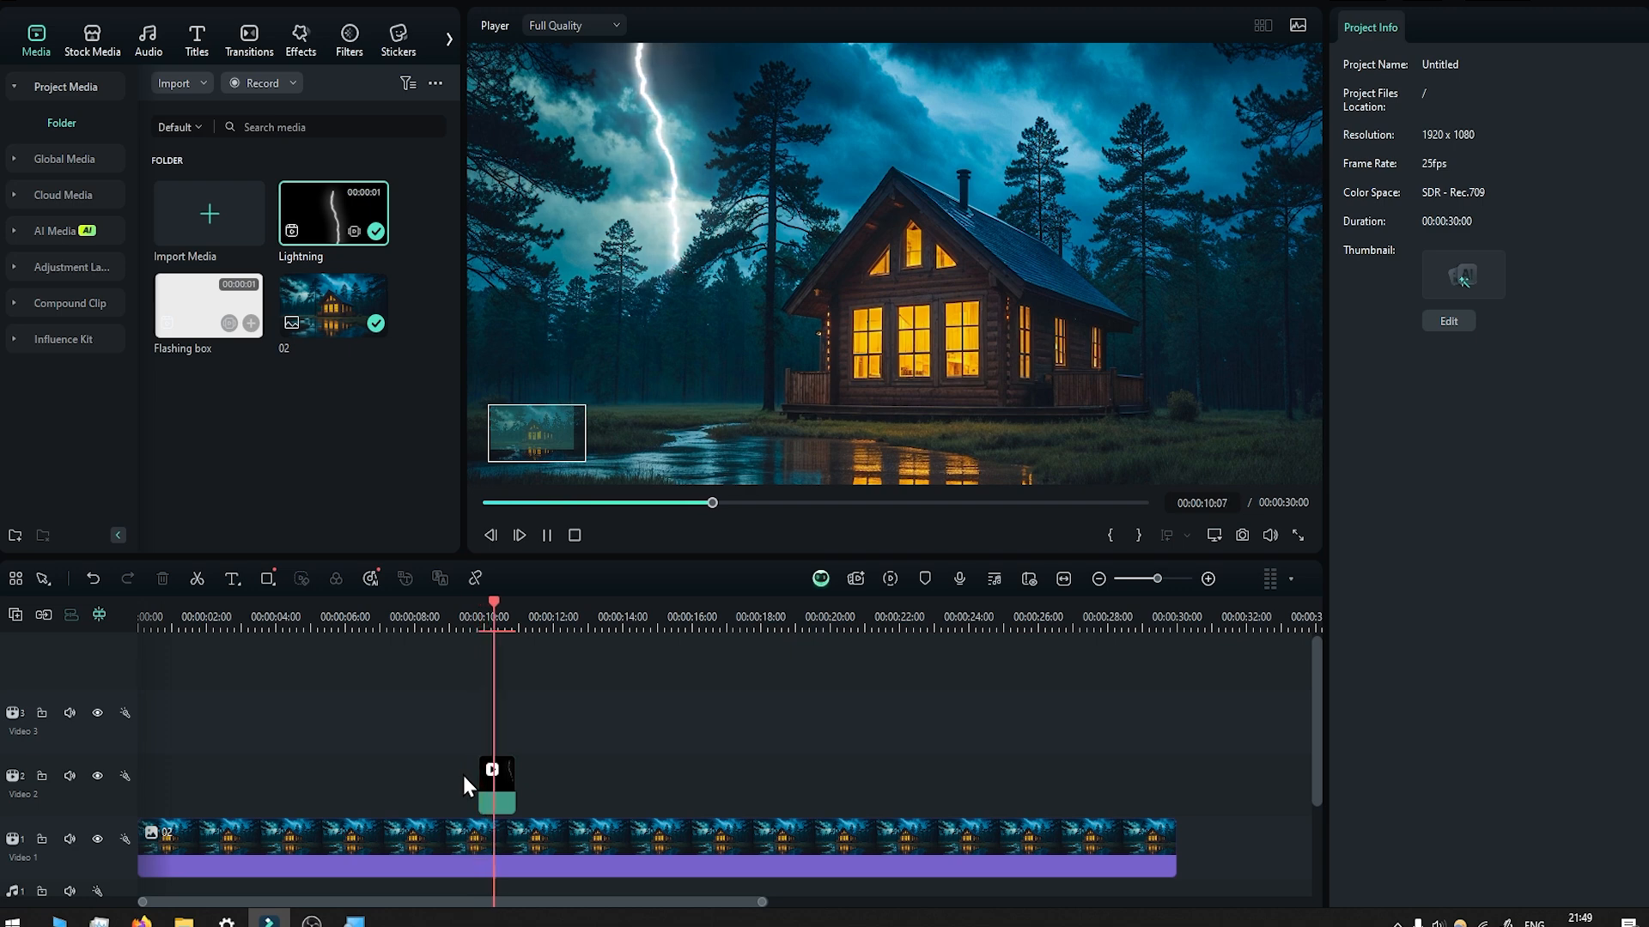
# Place the Flashing box clip on Video 3 directly above the Lightning clip, keeping the project settings of 1920 x 1080 25fps.
pyautogui.moveTo(492, 782)
pyautogui.mouseDown()
pyautogui.moveTo(504, 796)
pyautogui.moveTo(468, 780)
pyautogui.mouseUp()
pyautogui.moveTo(188, 310); pyautogui.dragTo(484, 744)
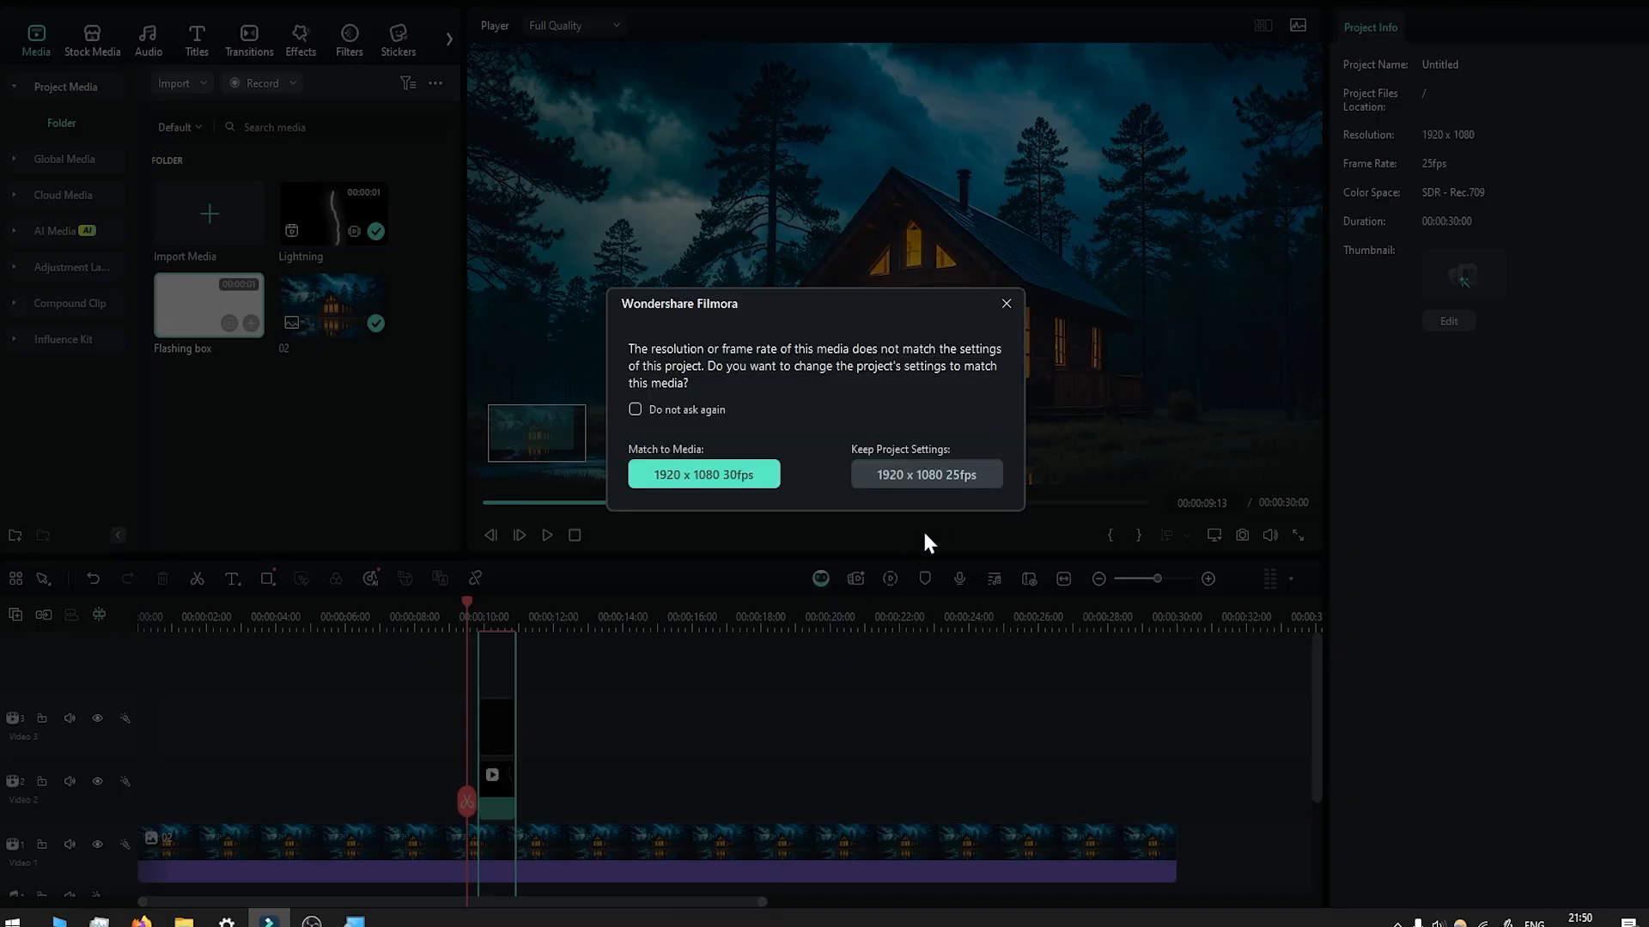
pyautogui.click(935, 474)
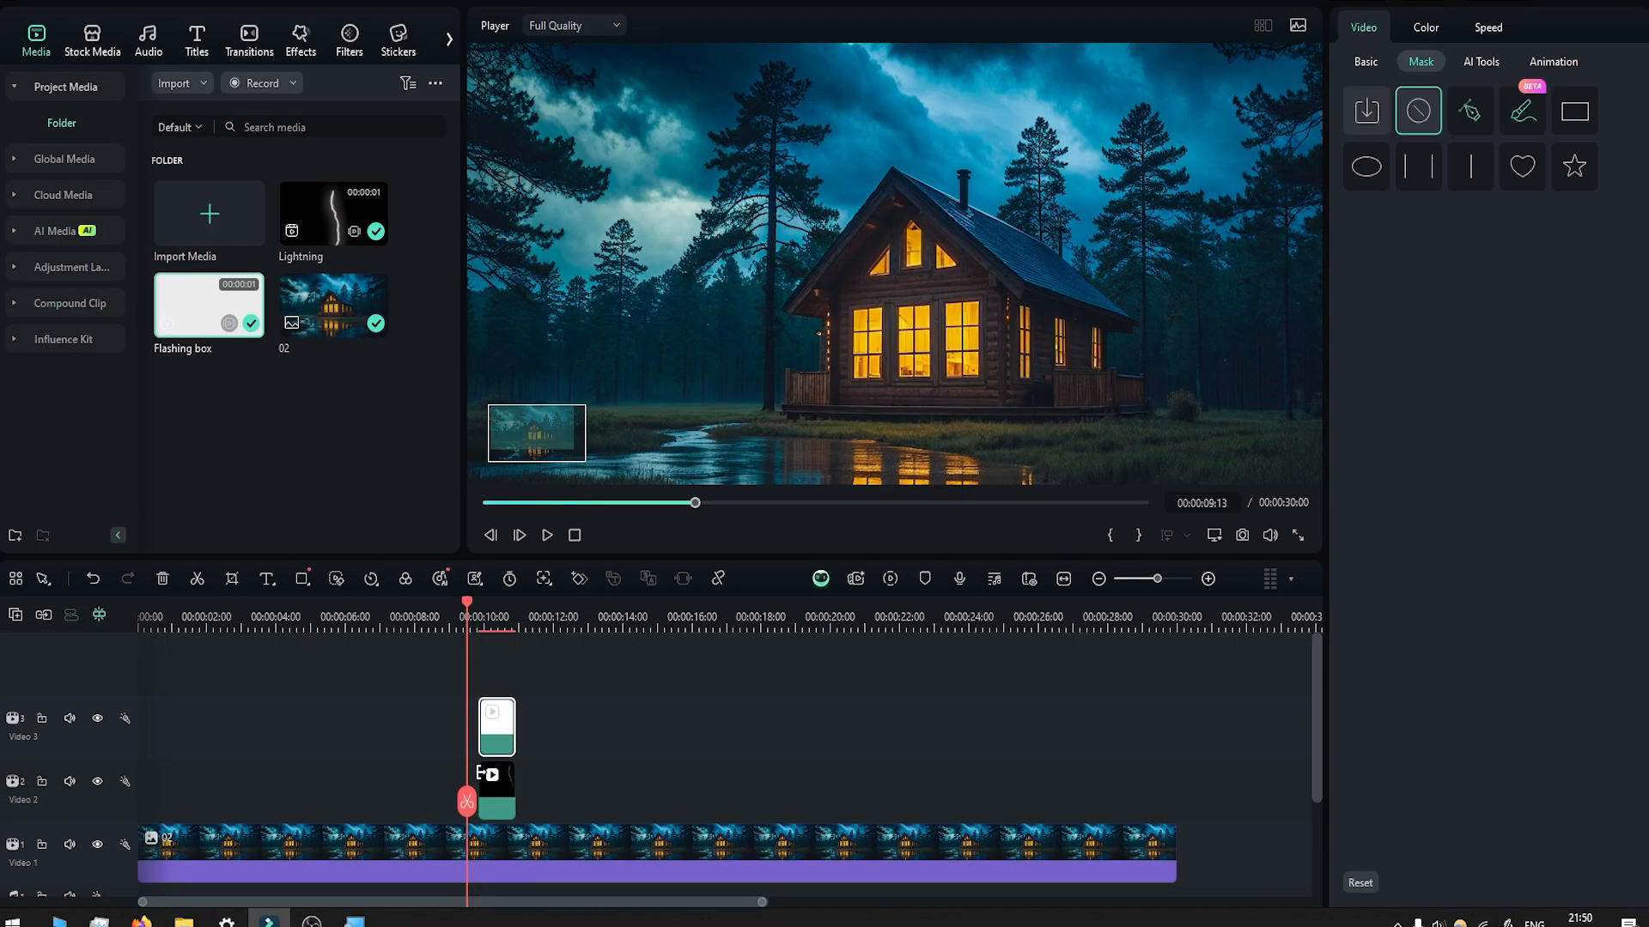
pyautogui.scroll(3, 481, 773)
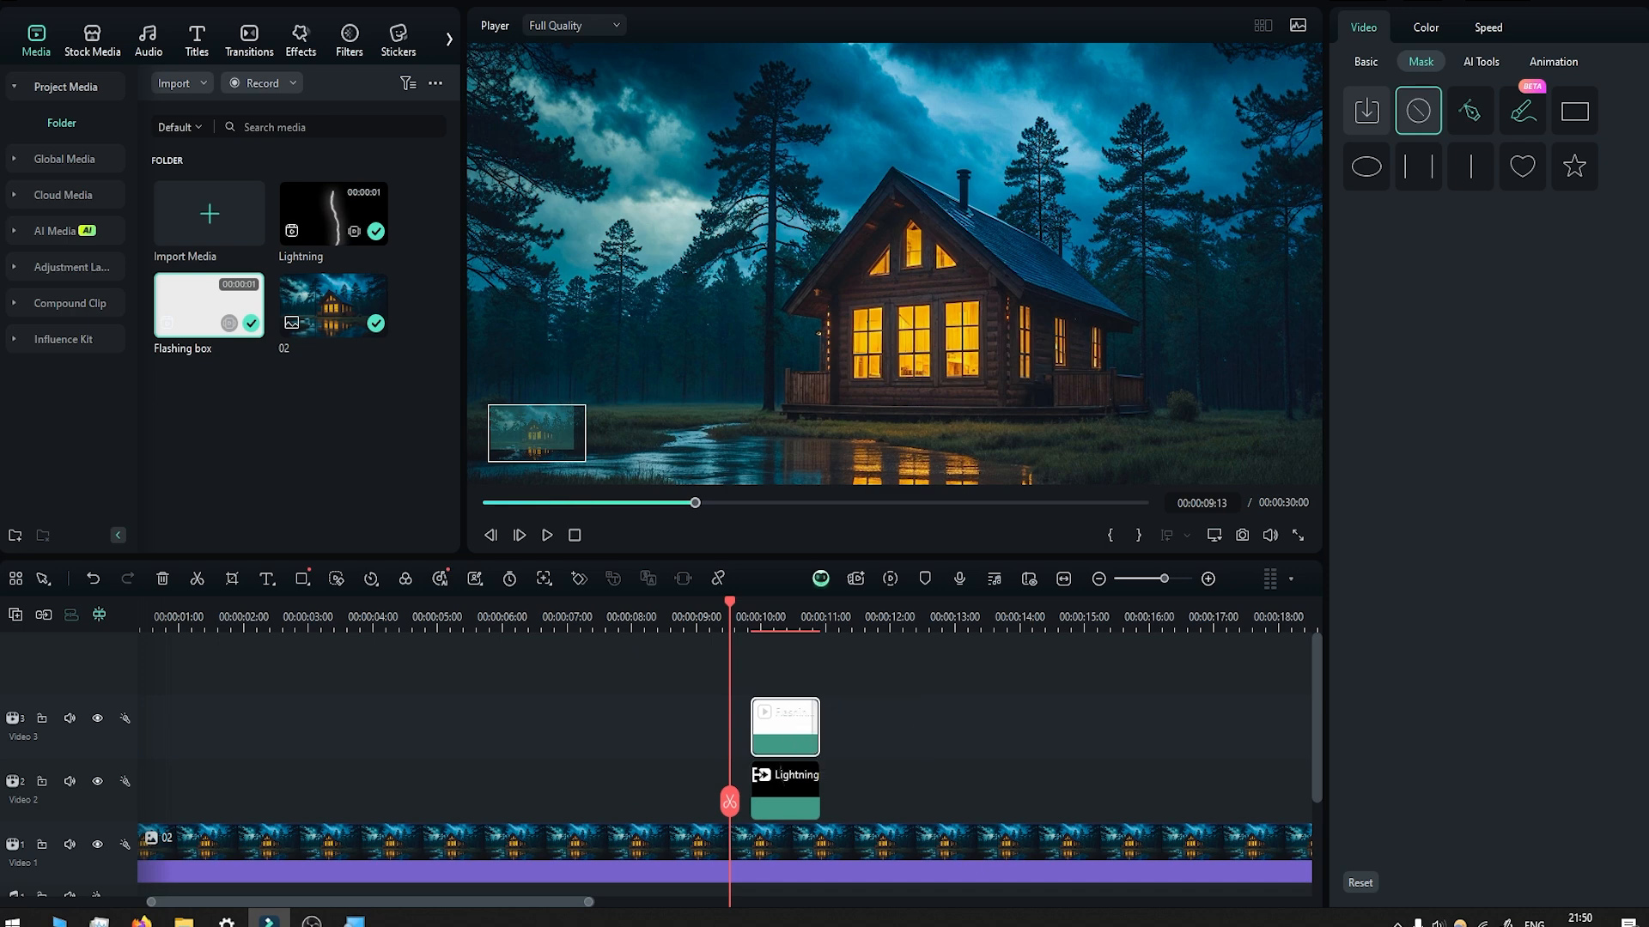
pyautogui.scroll(2, 795, 764)
pyautogui.moveTo(873, 724); pyautogui.dragTo(801, 787)
pyautogui.scroll(-3, 799, 747)
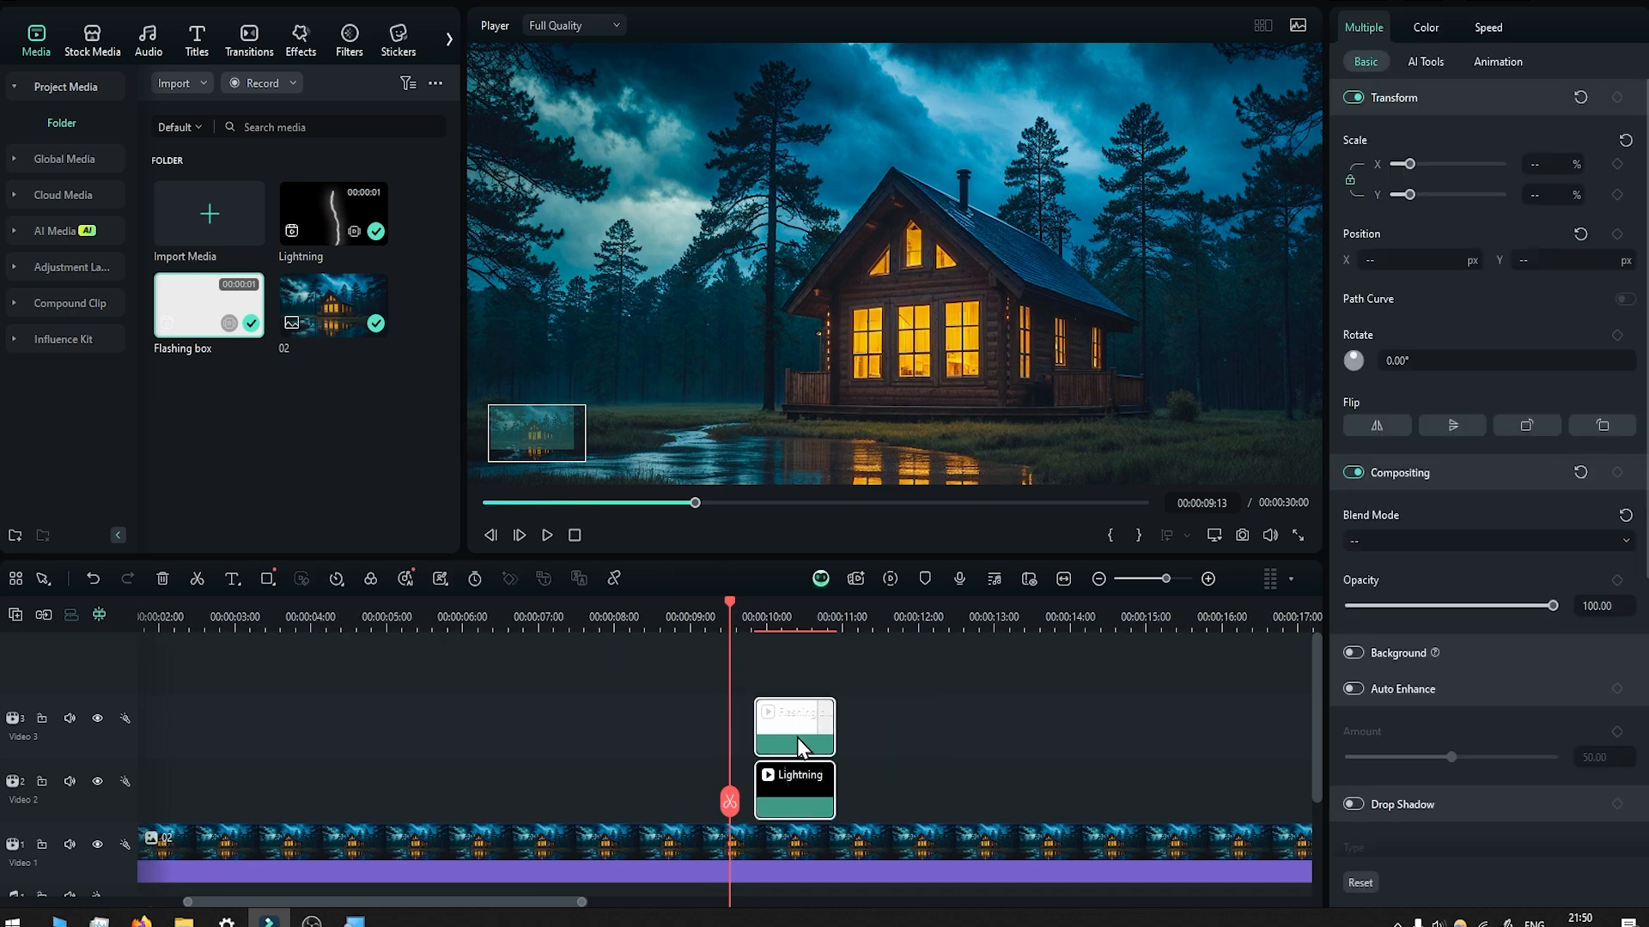
pyautogui.scroll(-1, 790, 738)
pyautogui.scroll(1, 718, 668)
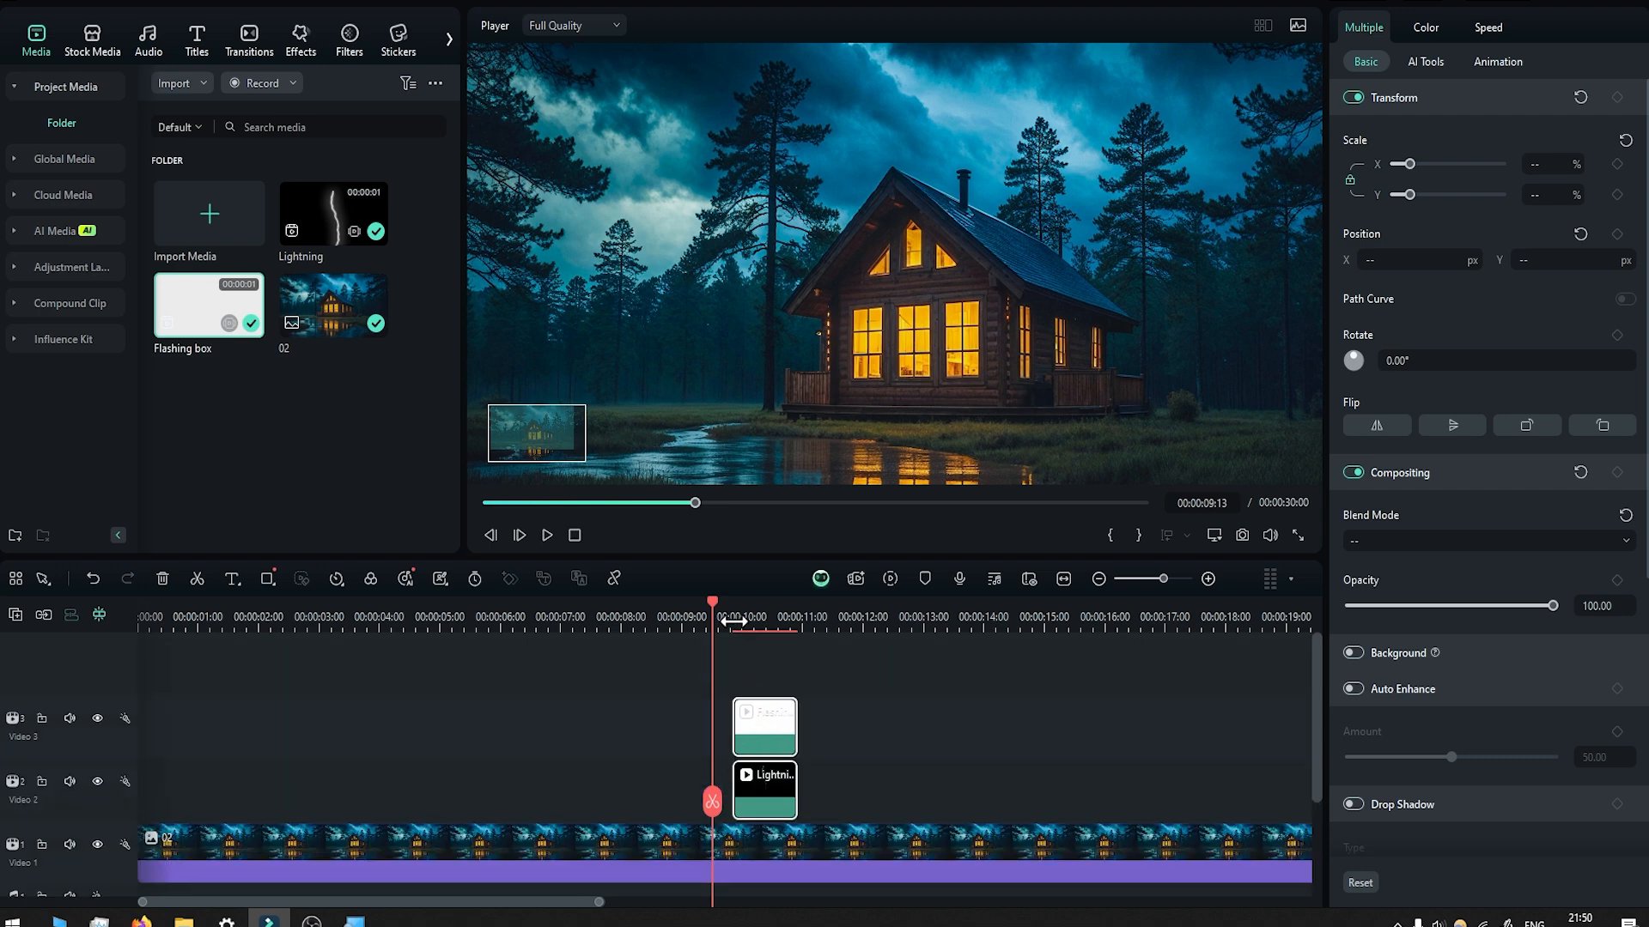
# Move the playhead to 00:00:10:03 and set the Flashing box clip's blend mode to Overlay.
pyautogui.moveTo(722, 816); pyautogui.dragTo(758, 814)
pyautogui.click(786, 724)
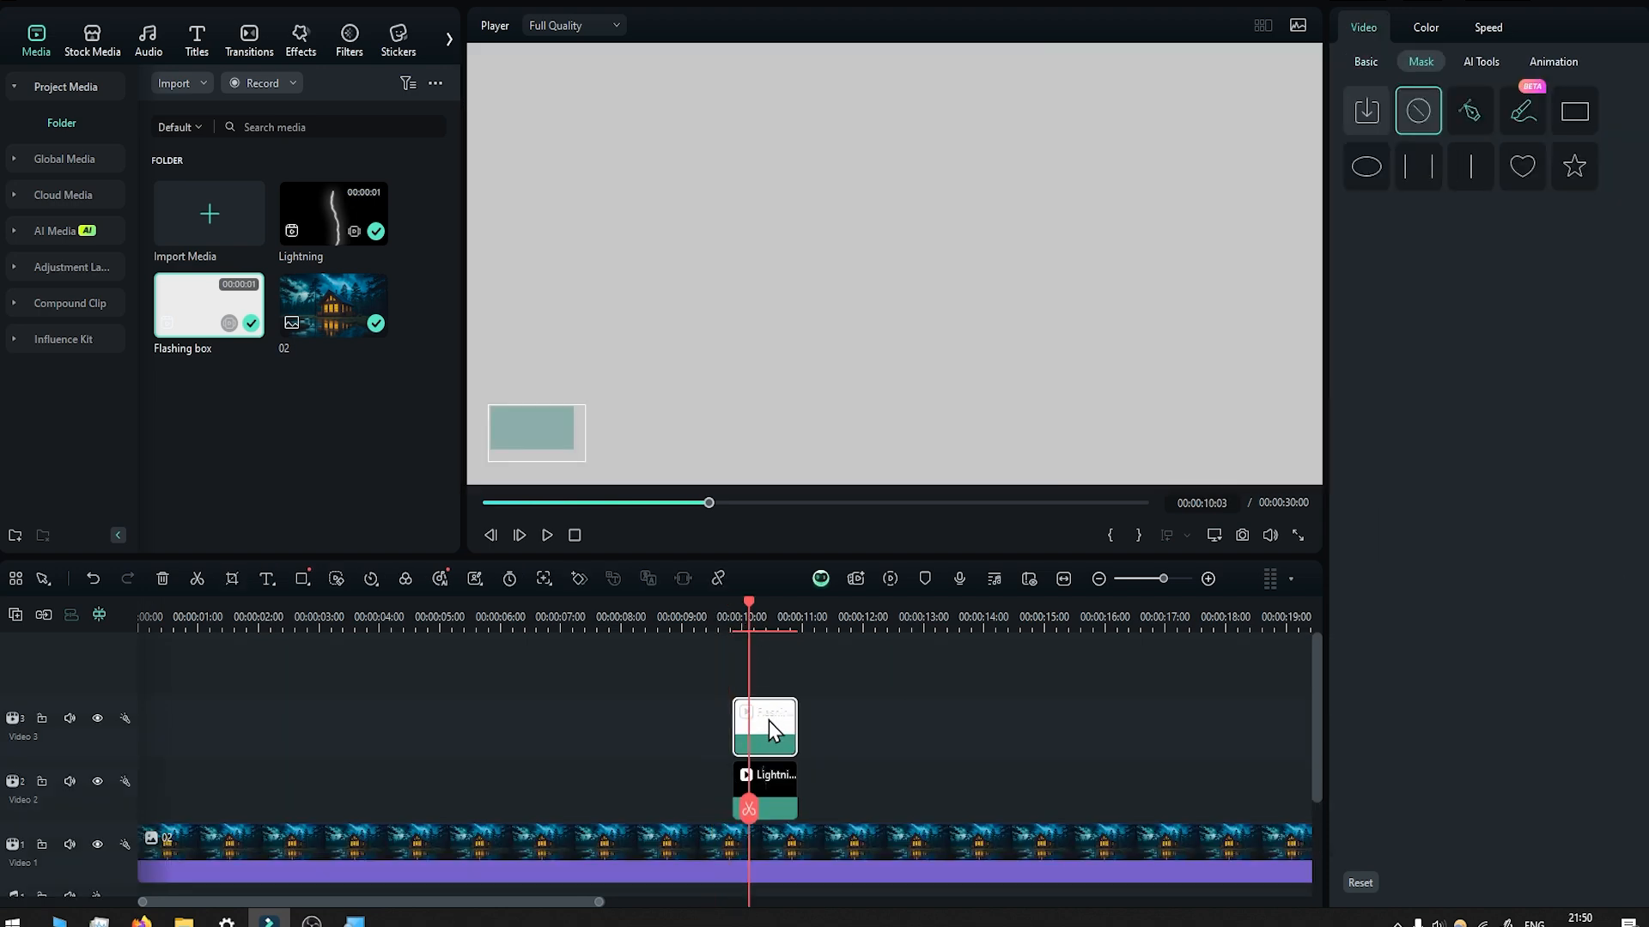
pyautogui.click(1367, 62)
pyautogui.click(1415, 539)
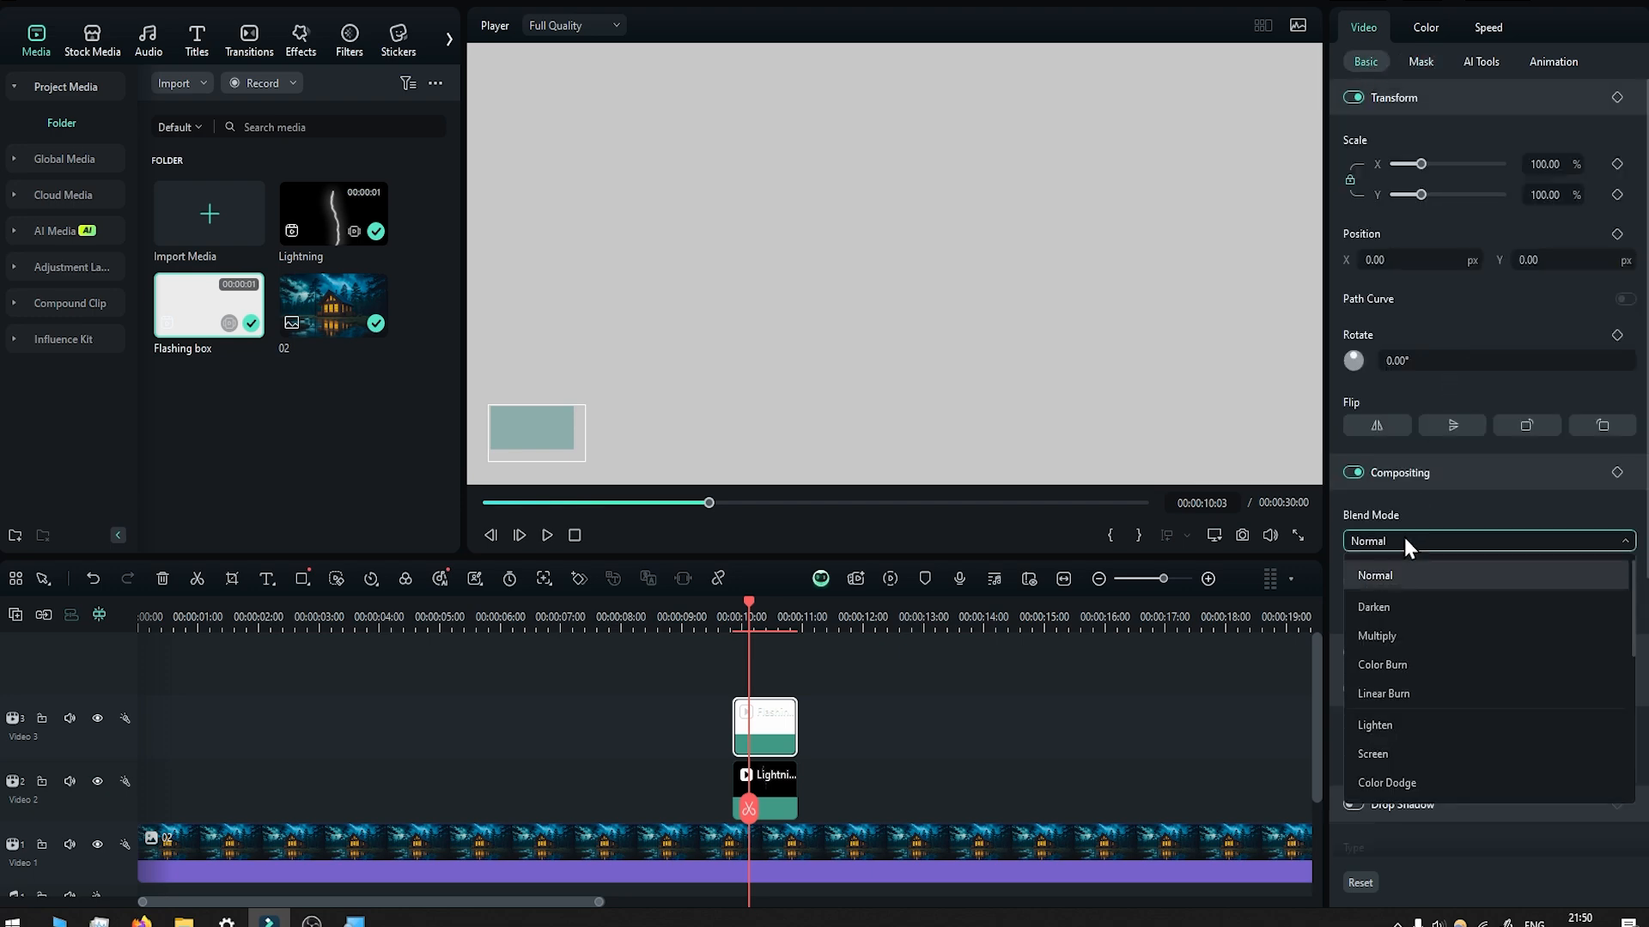
pyautogui.scroll(-2, 1422, 640)
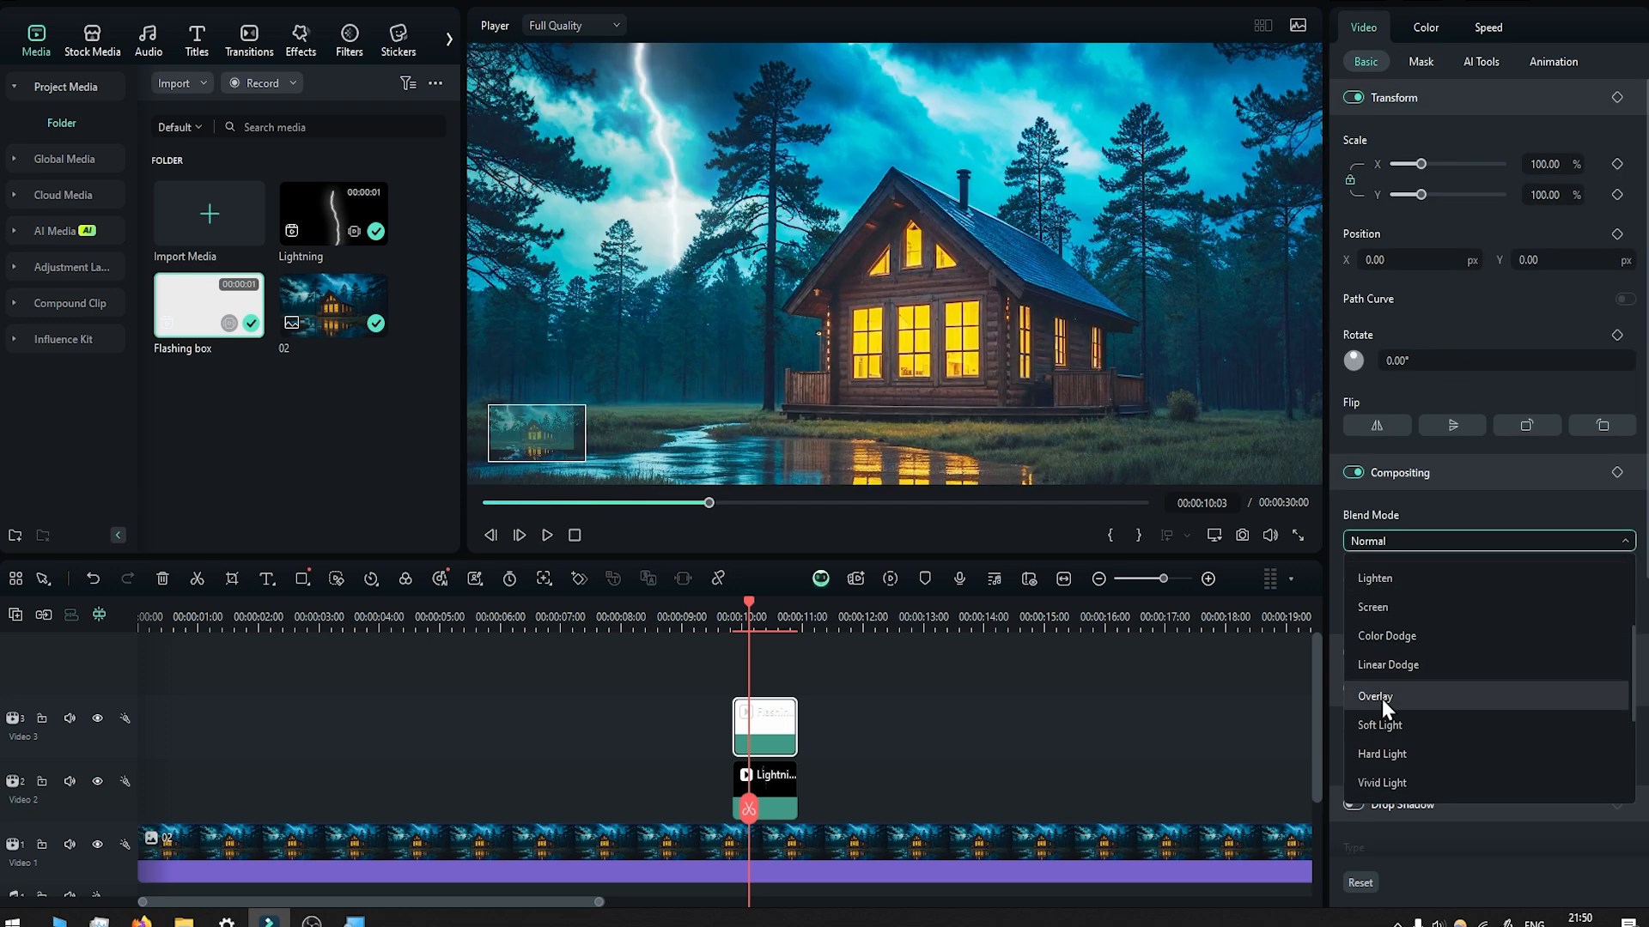
pyautogui.click(1383, 697)
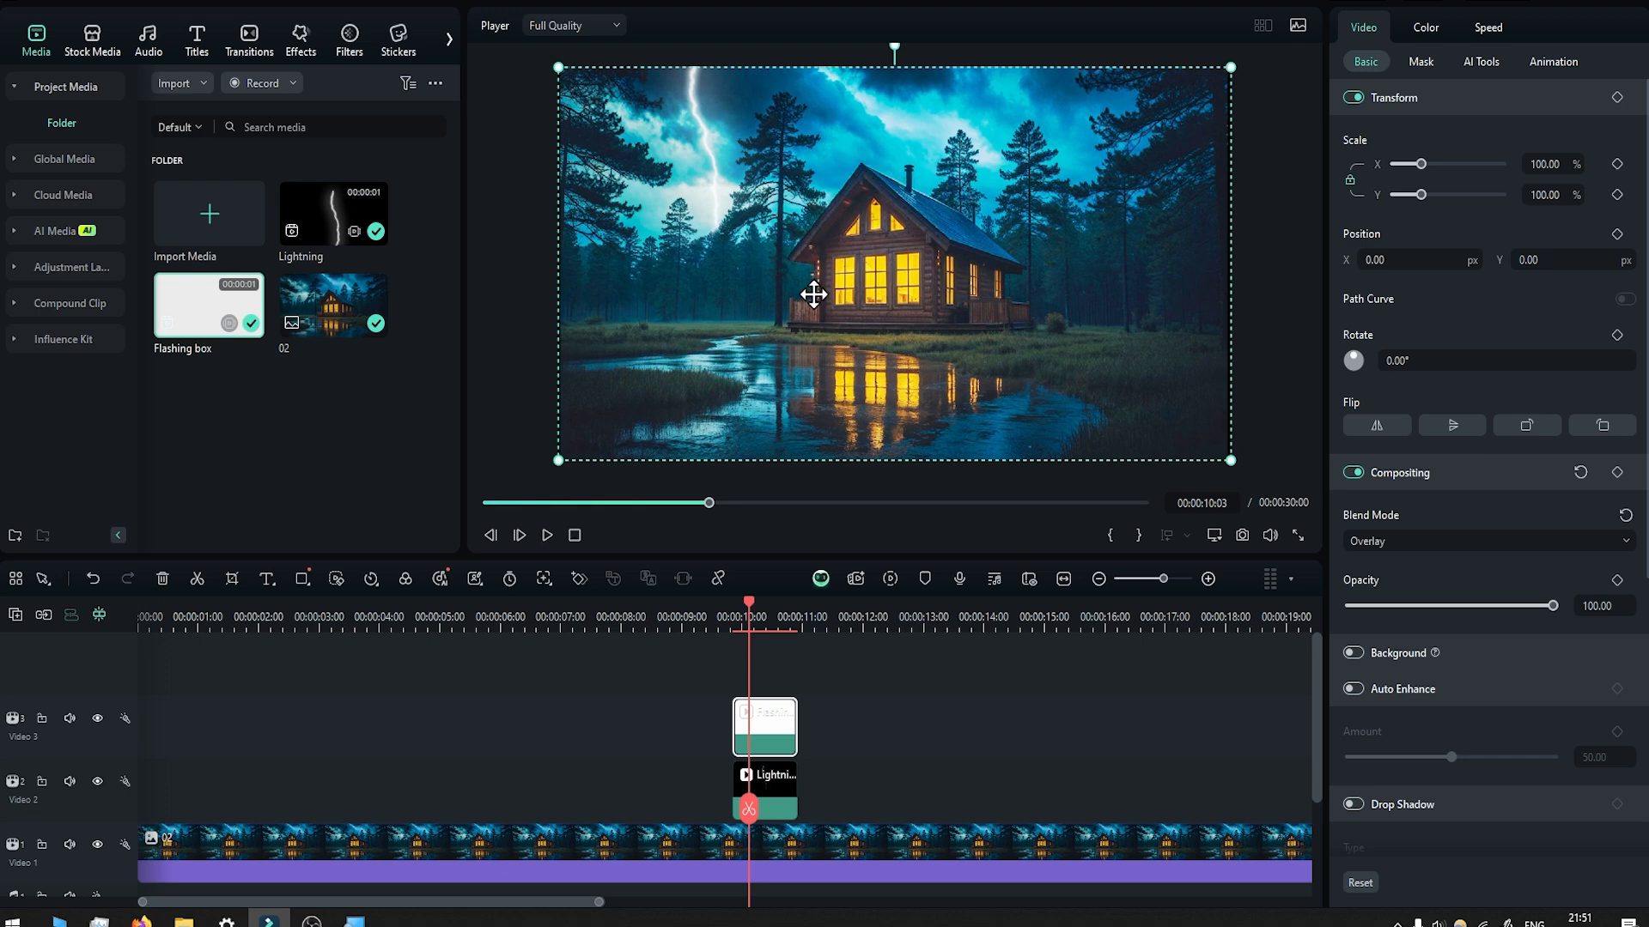
# Draw a mask on the Flashing box clip around the water in front of the cabin and set its blur strength to 46.
pyautogui.click(1423, 60)
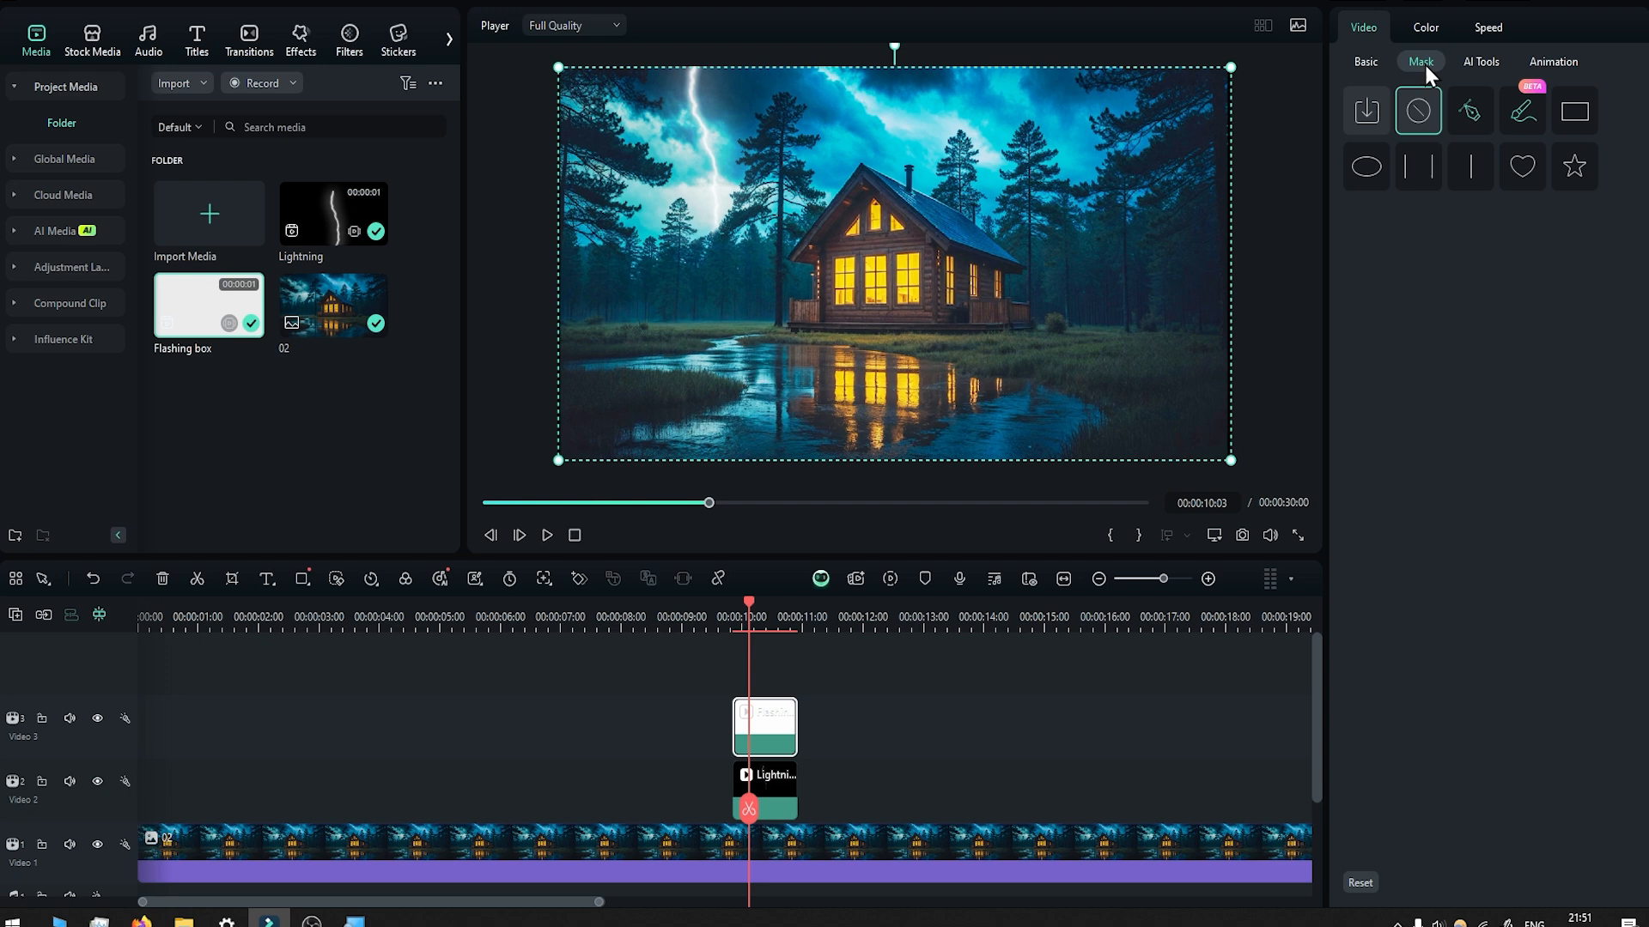
pyautogui.click(1467, 105)
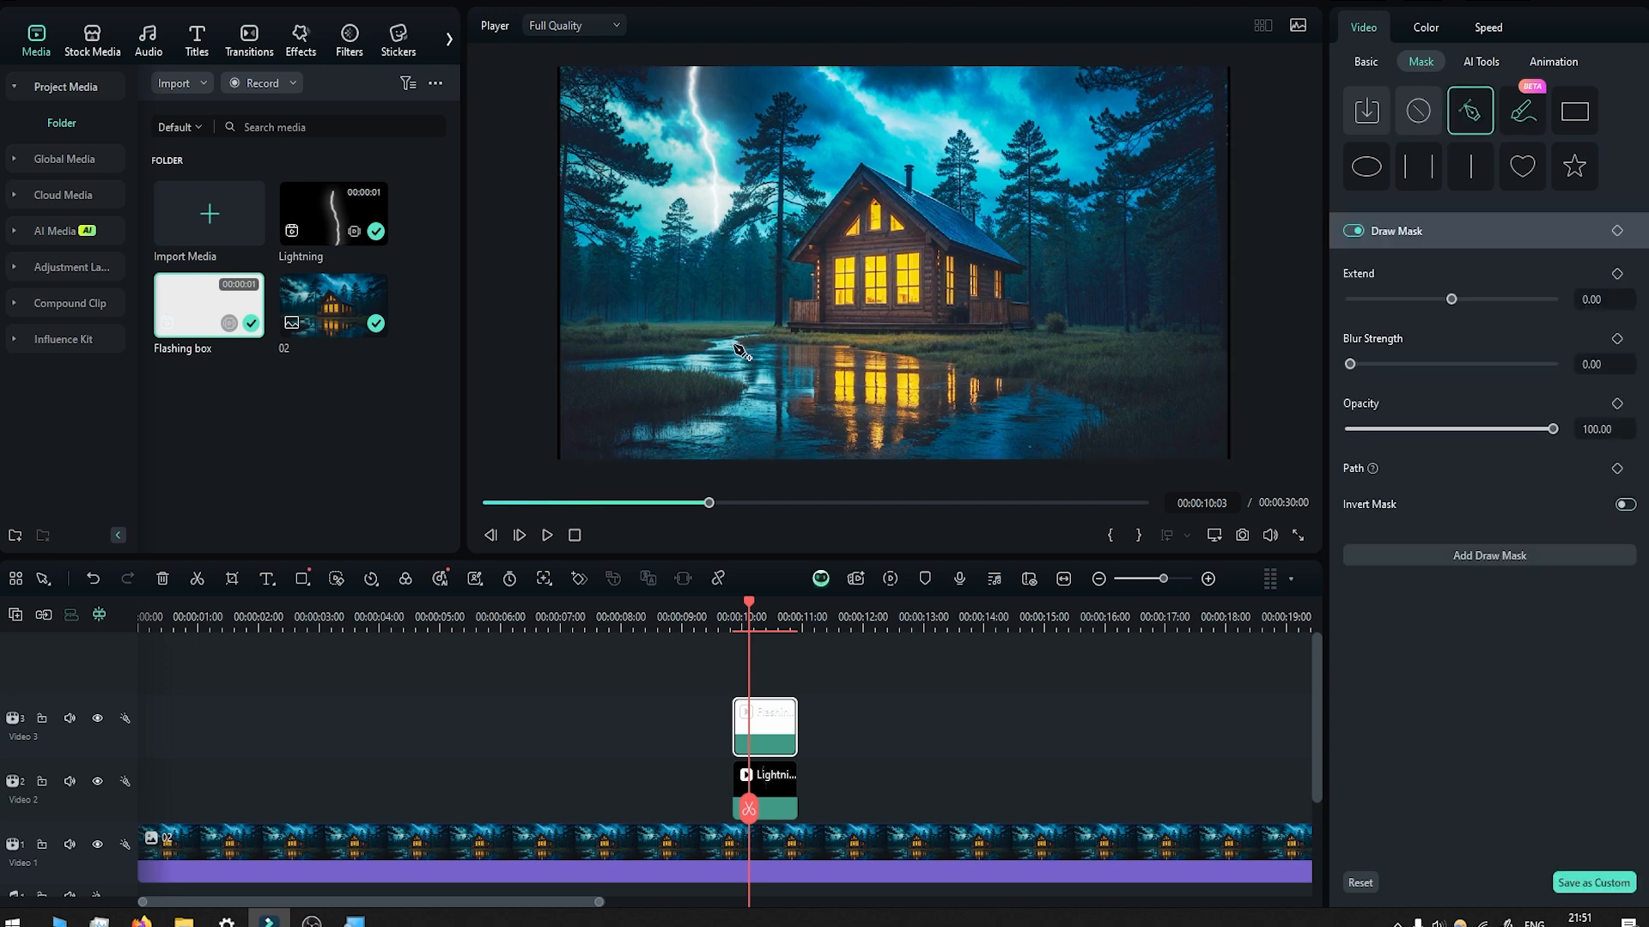
pyautogui.click(651, 359)
pyautogui.click(622, 358)
pyautogui.click(598, 364)
pyautogui.click(664, 373)
pyautogui.click(720, 375)
pyautogui.click(741, 393)
pyautogui.click(692, 421)
pyautogui.click(664, 446)
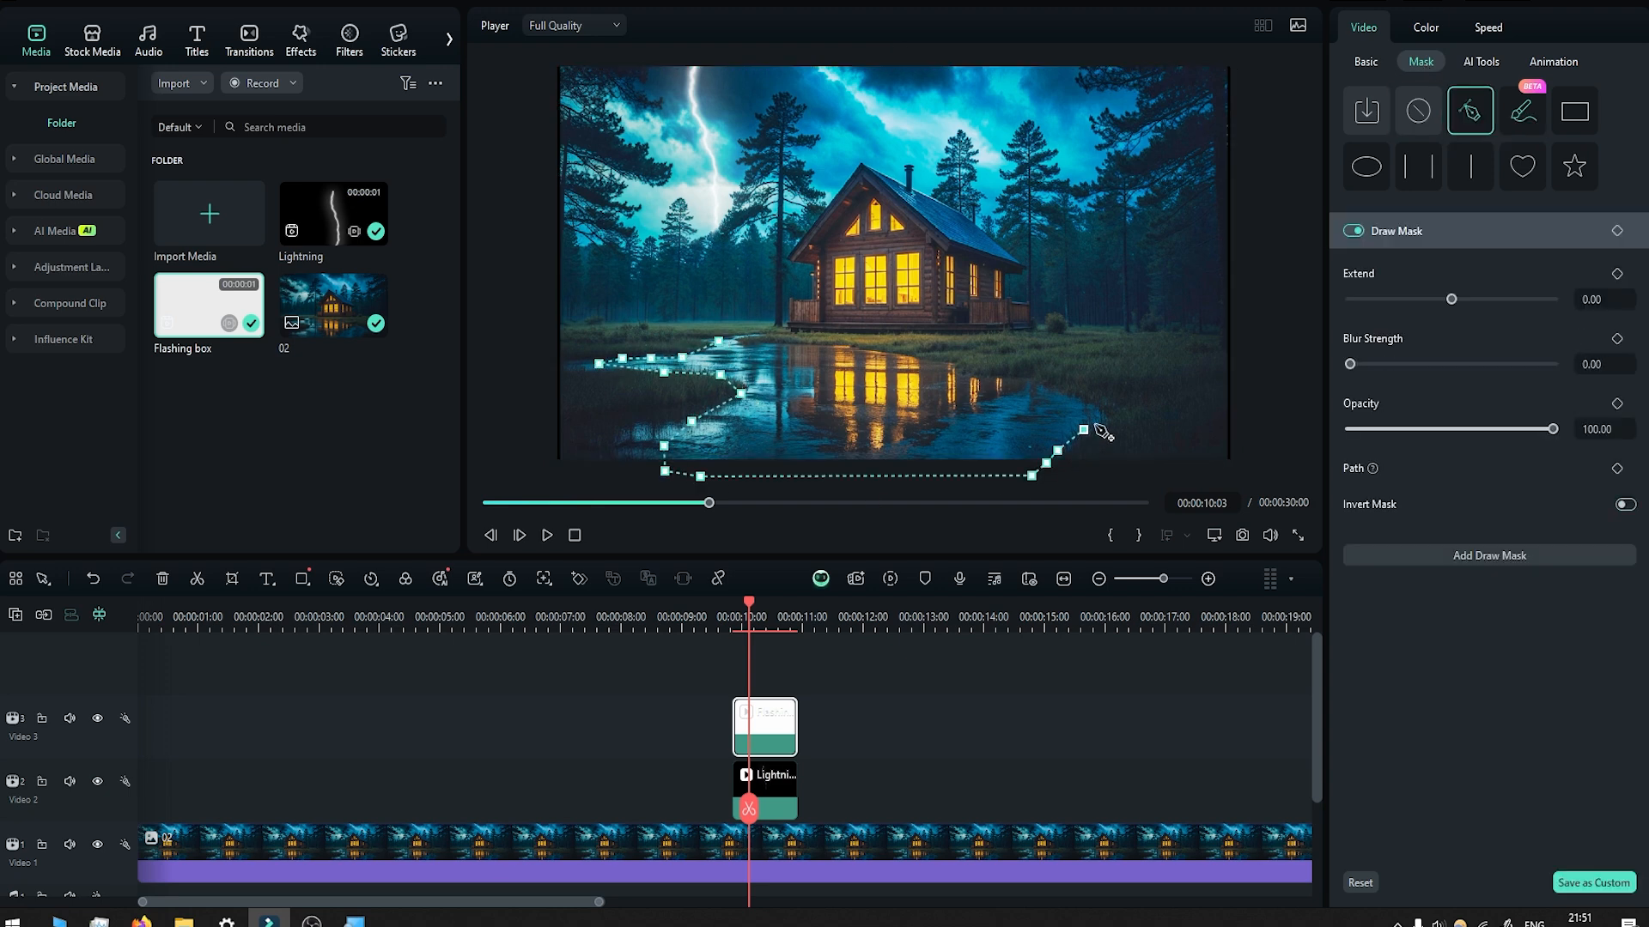
pyautogui.click(809, 350)
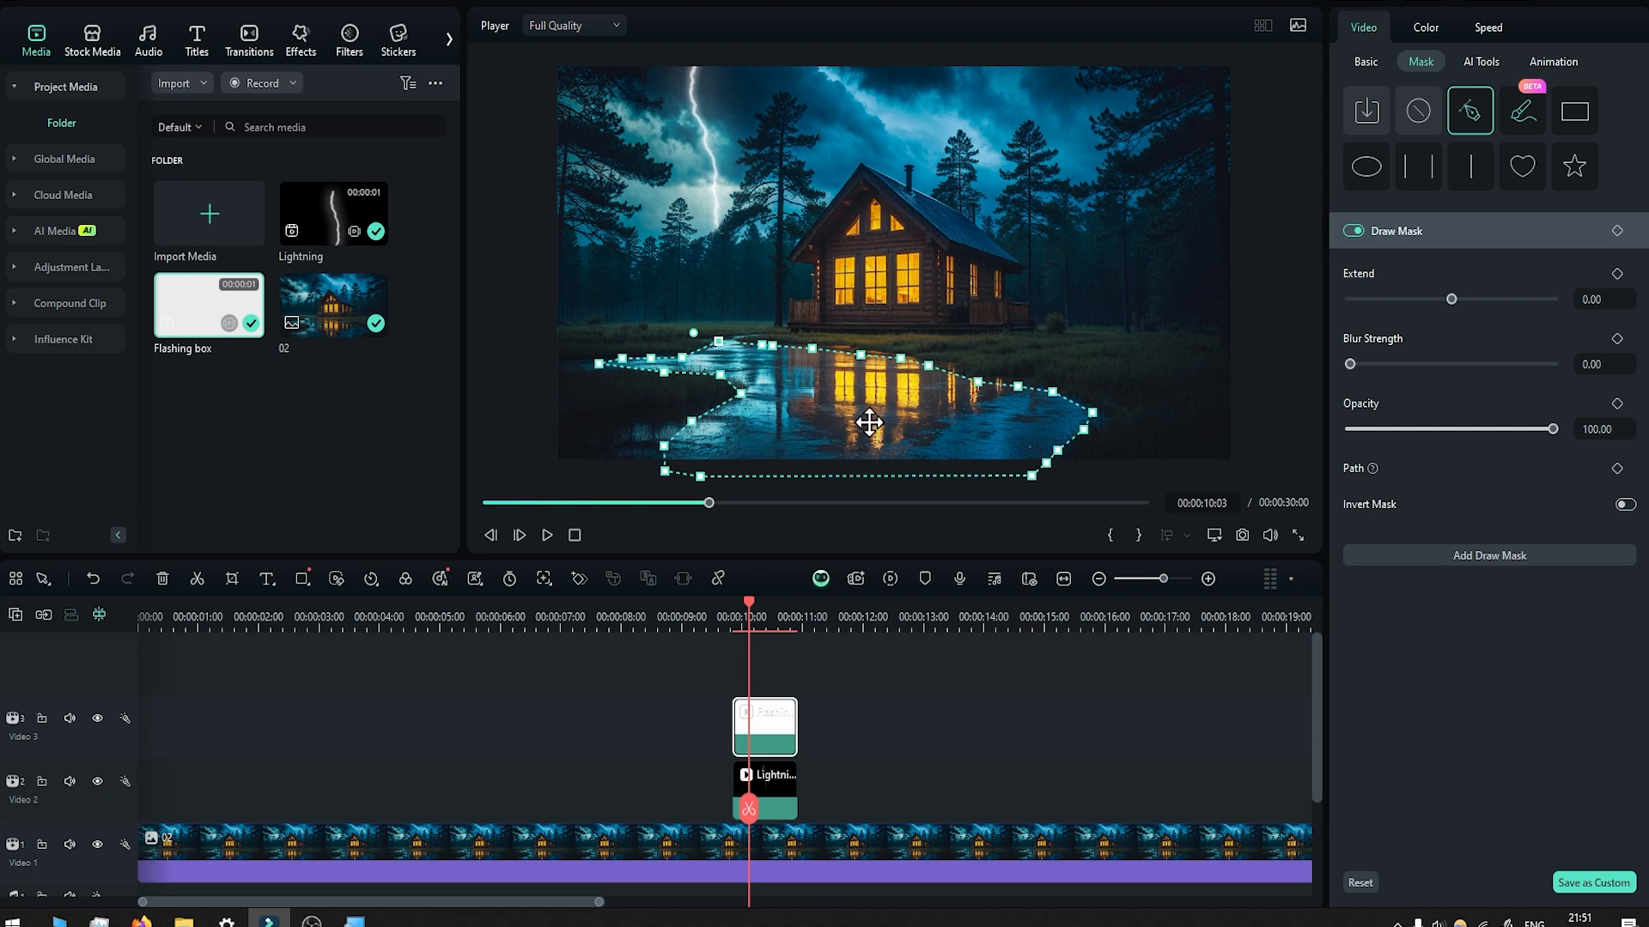
pyautogui.moveTo(1354, 366); pyautogui.dragTo(1445, 367)
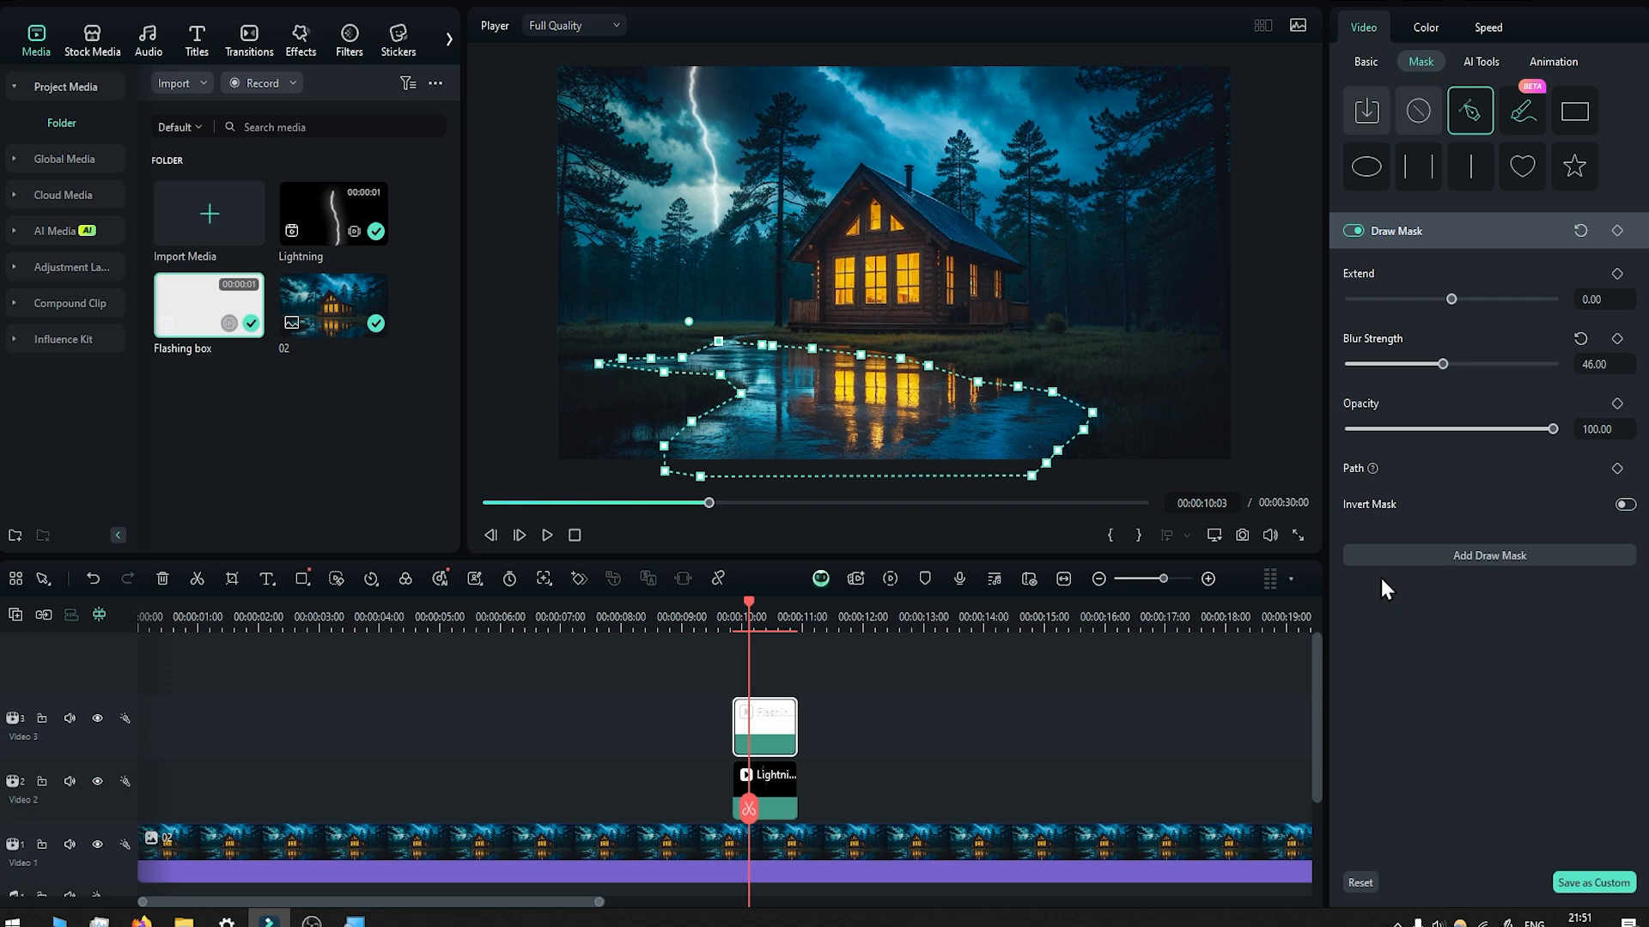
# Add a second draw mask as a thin strip along the cabin's front-left roof edge, from peak to eave.
pyautogui.click(1486, 558)
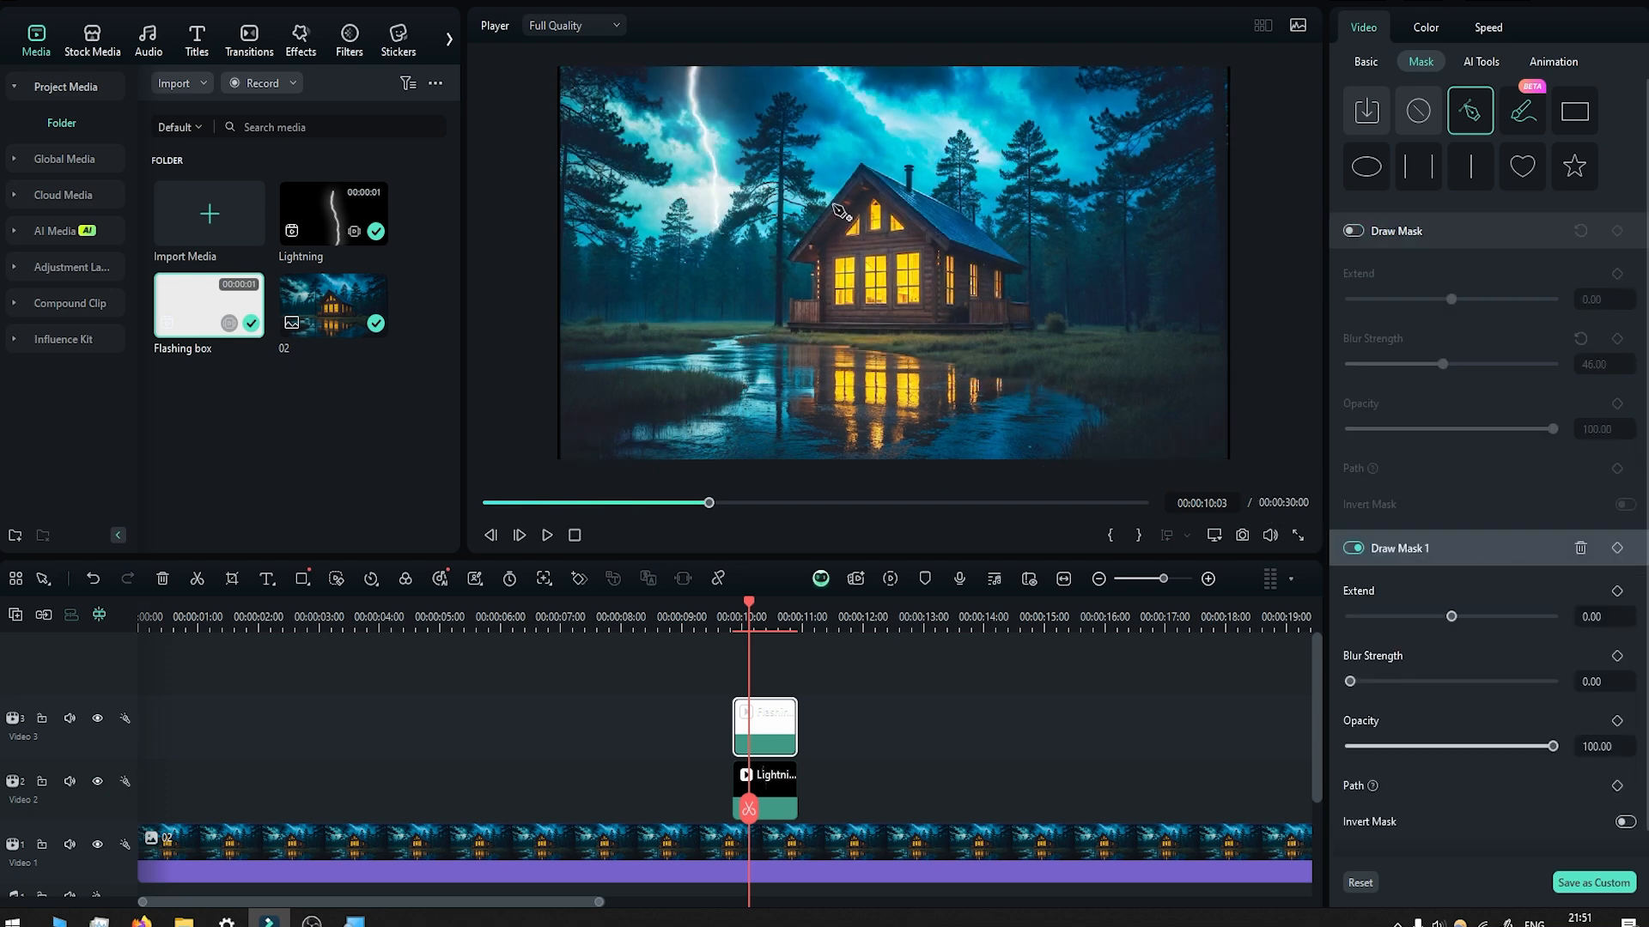
pyautogui.scroll(5, 805, 222)
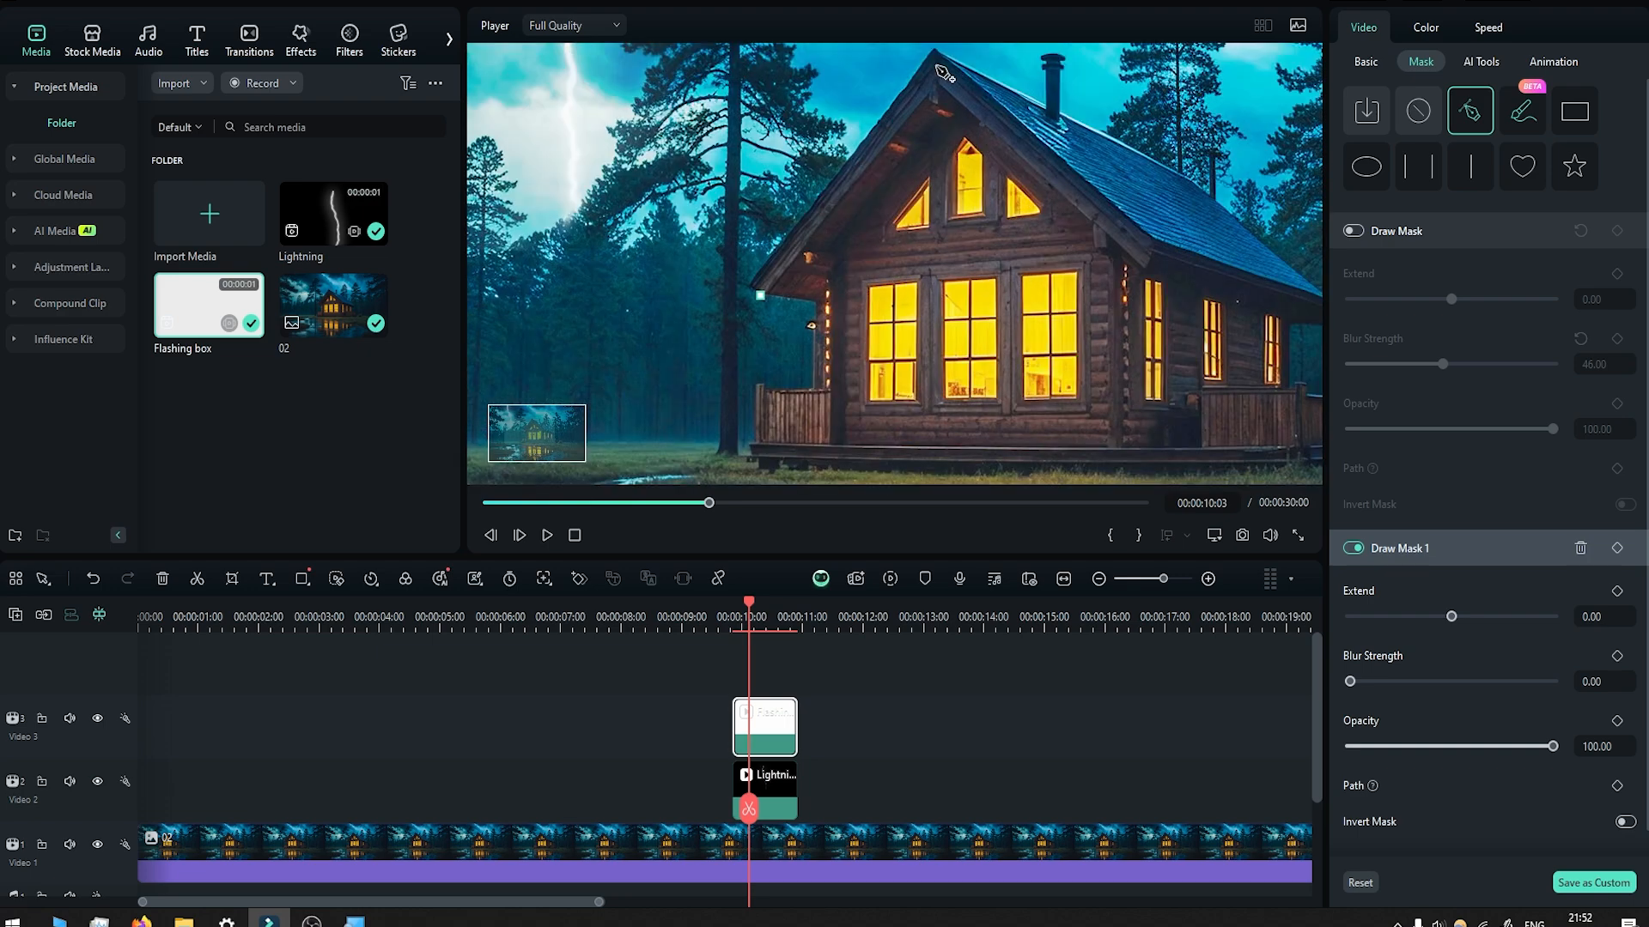
pyautogui.click(935, 63)
pyautogui.click(932, 50)
pyautogui.click(751, 289)
pyautogui.click(762, 297)
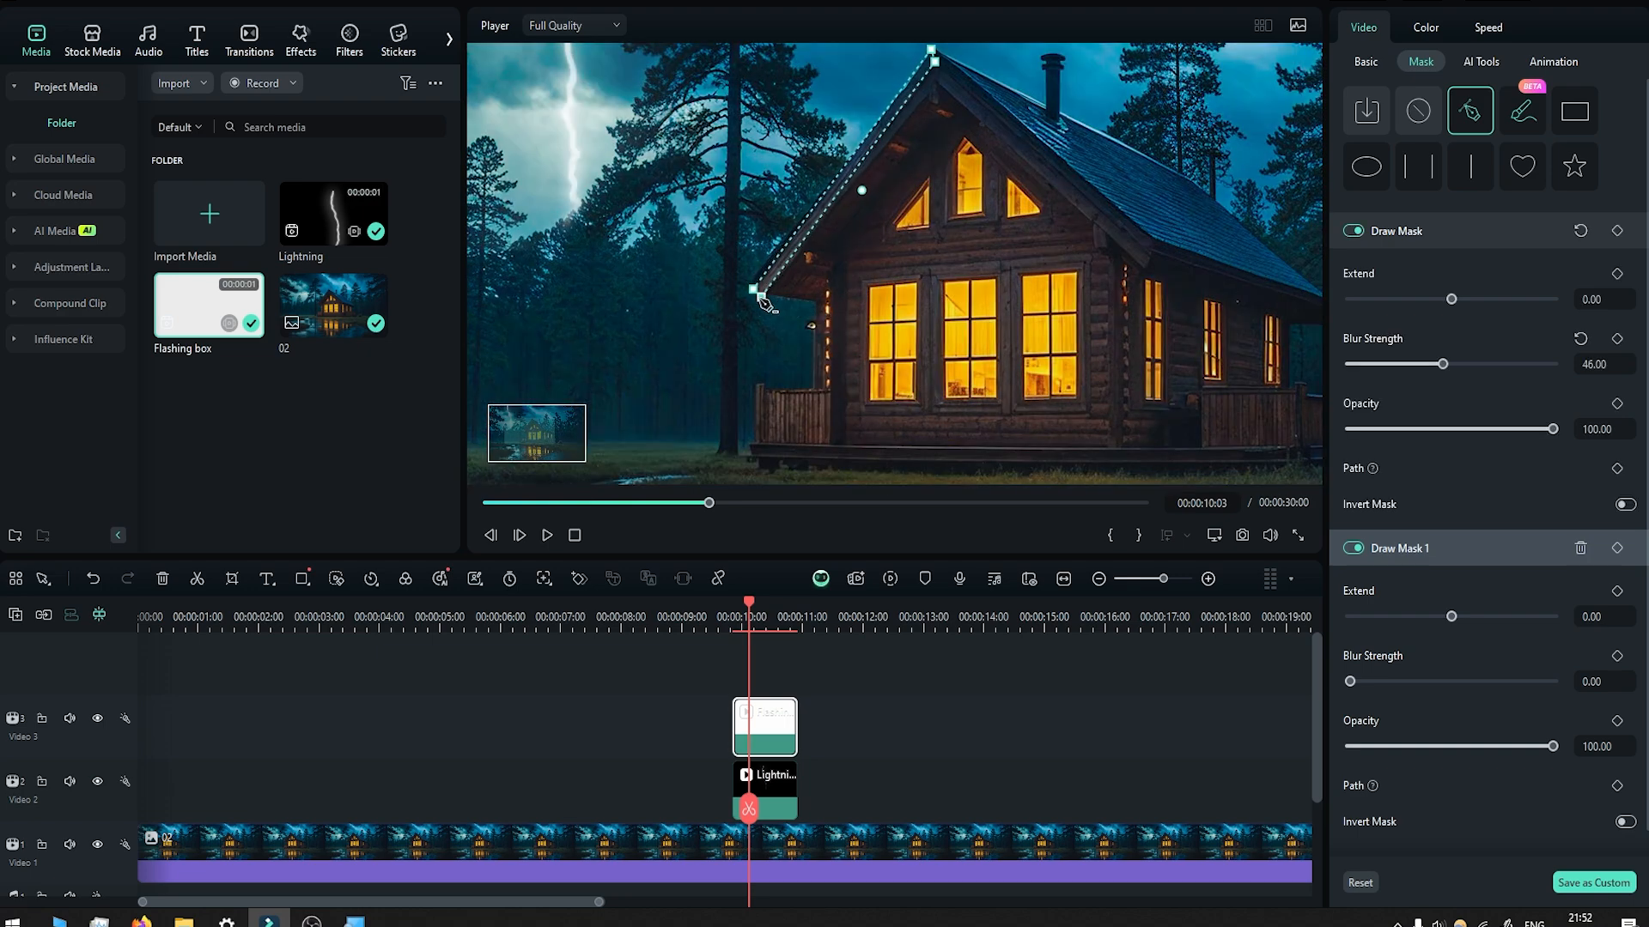
# Add a third draw mask along the roof ridge and up the chimney's left side, adjusting its point near the peak.
pyautogui.scroll(2, 766, 303)
pyautogui.scroll(-5, 764, 301)
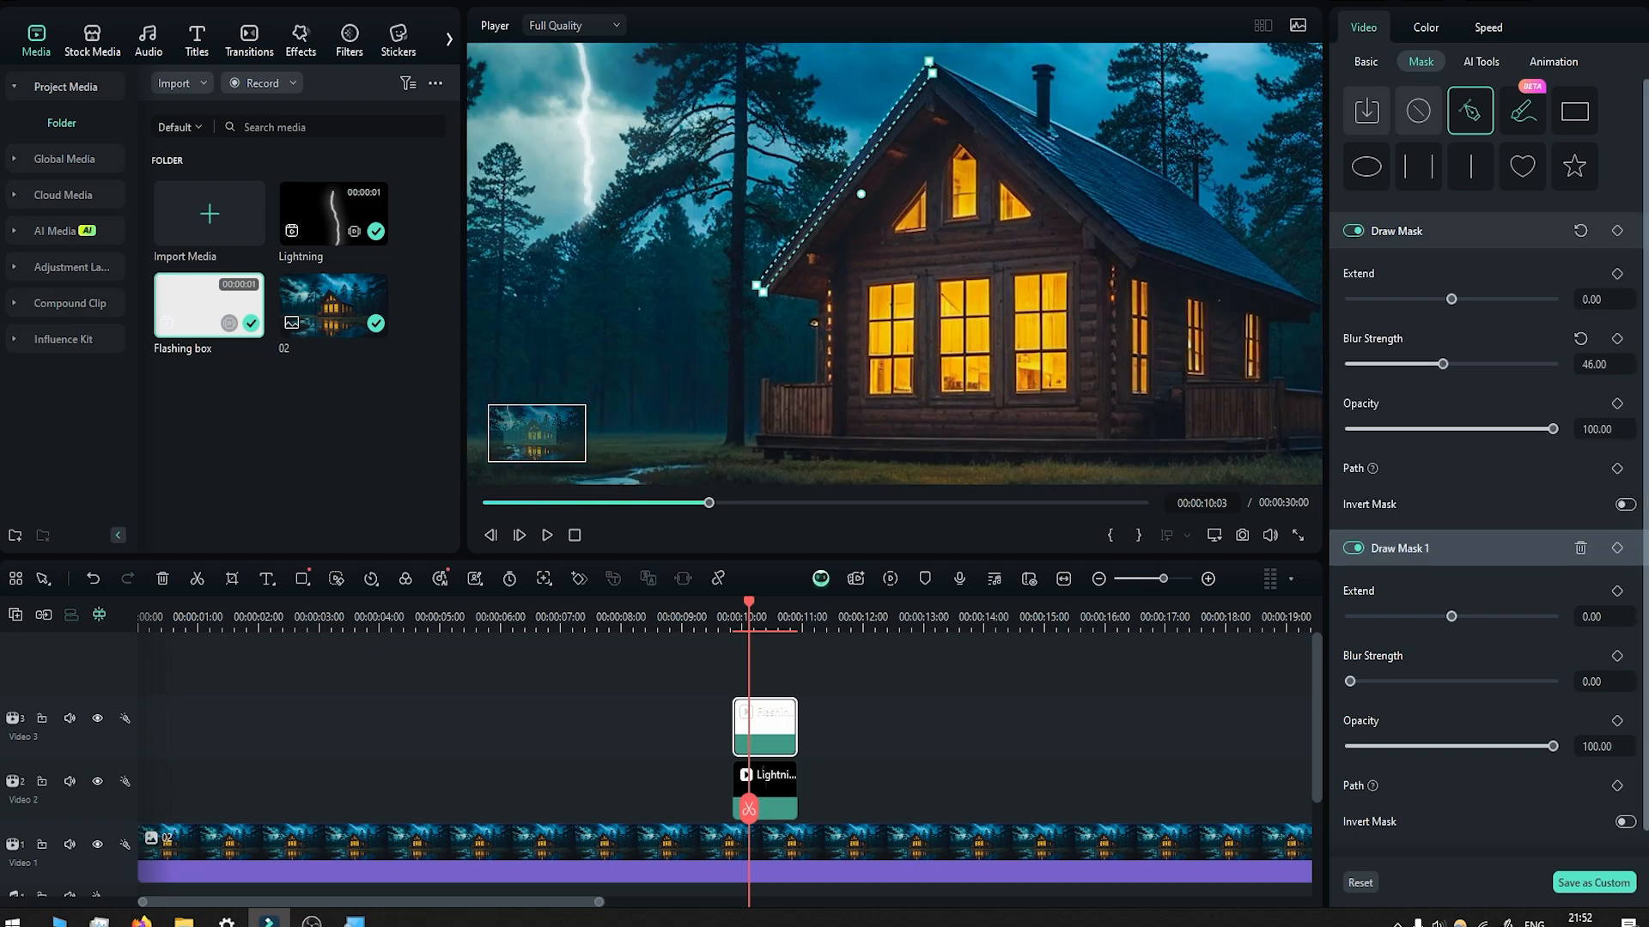
pyautogui.scroll(-1, 1507, 857)
pyautogui.click(1504, 857)
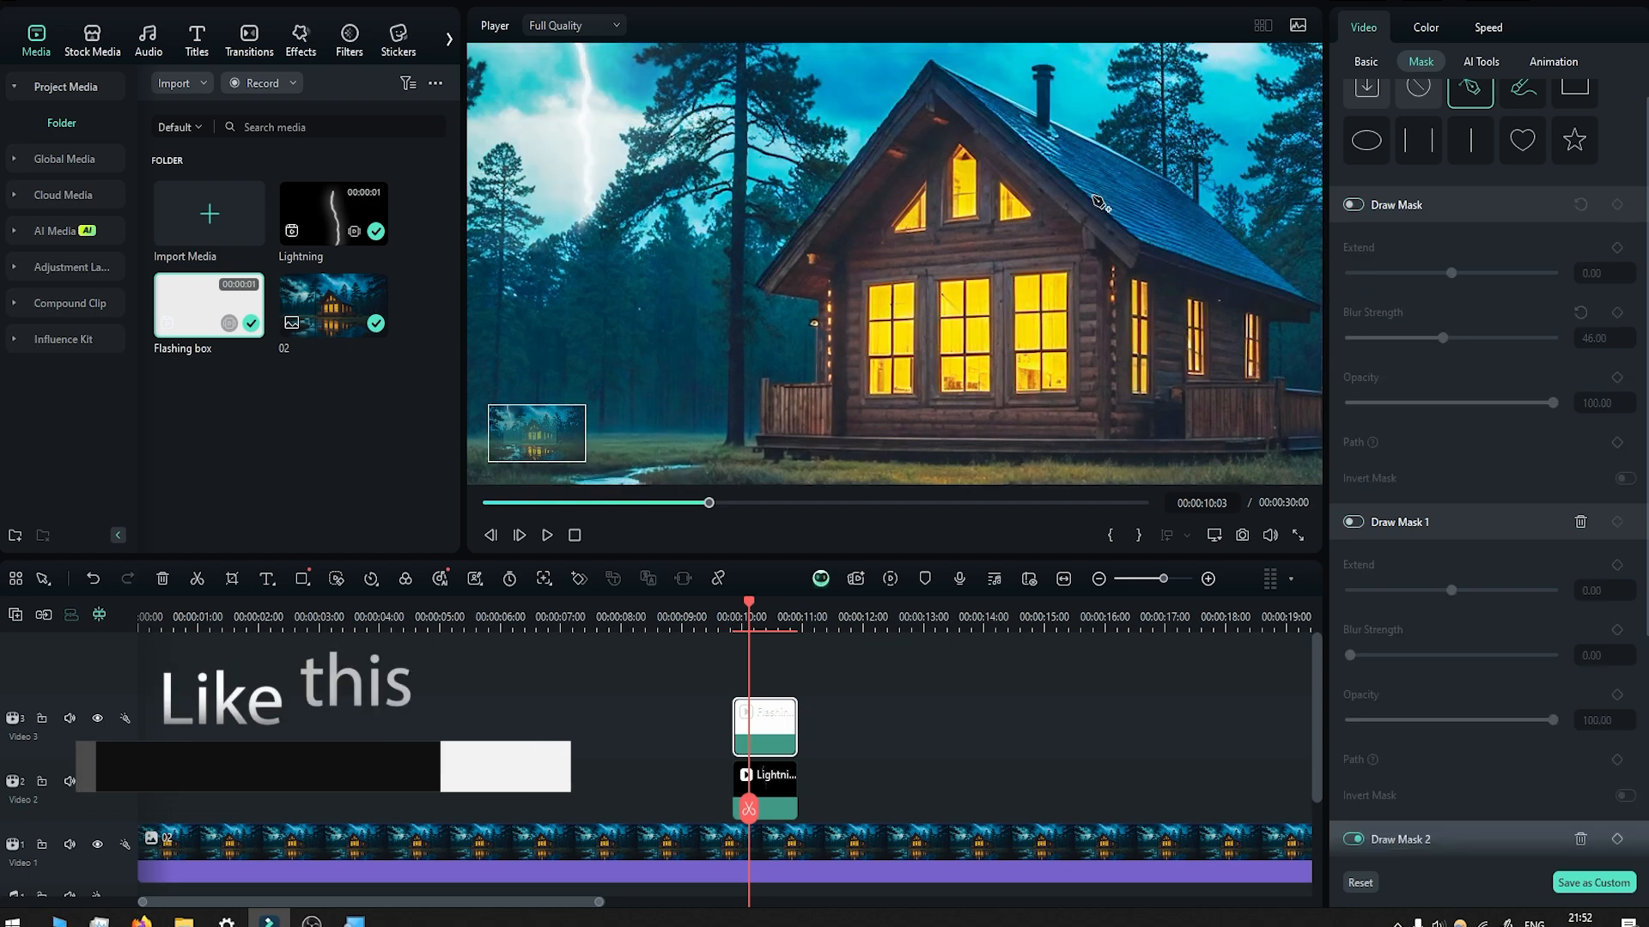
pyautogui.scroll(3, 904, 289)
pyautogui.click(910, 268)
pyautogui.click(915, 250)
pyautogui.click(909, 218)
pyautogui.click(910, 198)
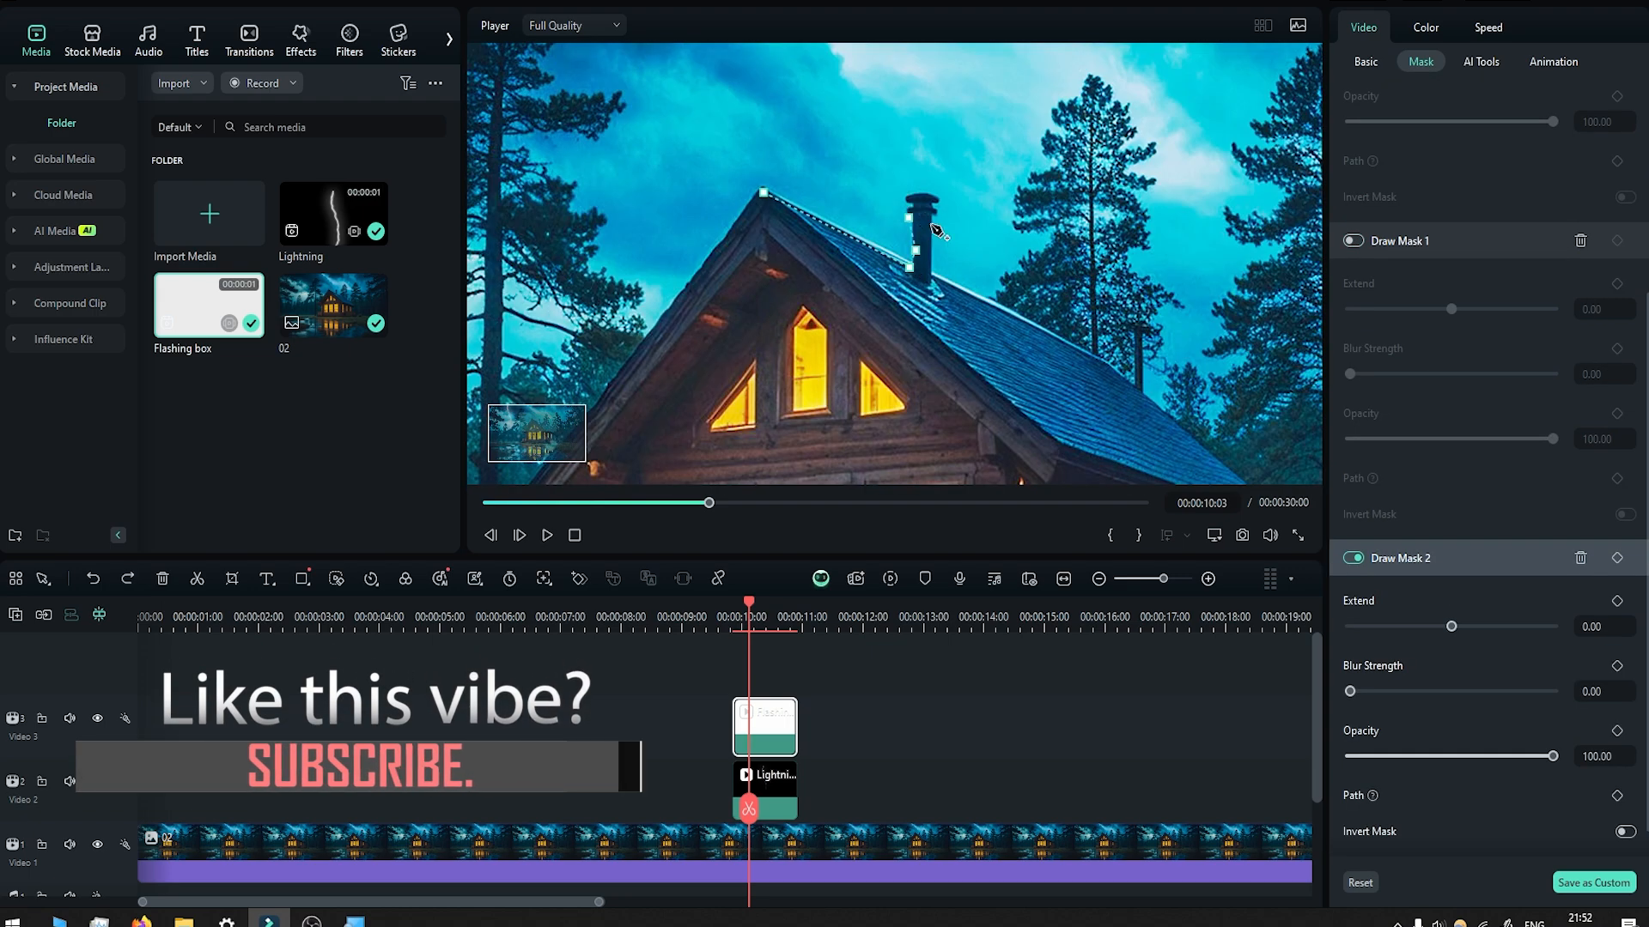
pyautogui.click(923, 195)
pyautogui.click(920, 219)
pyautogui.click(923, 247)
pyautogui.click(923, 275)
pyautogui.click(774, 208)
pyautogui.click(764, 193)
pyautogui.scroll(3, 912, 197)
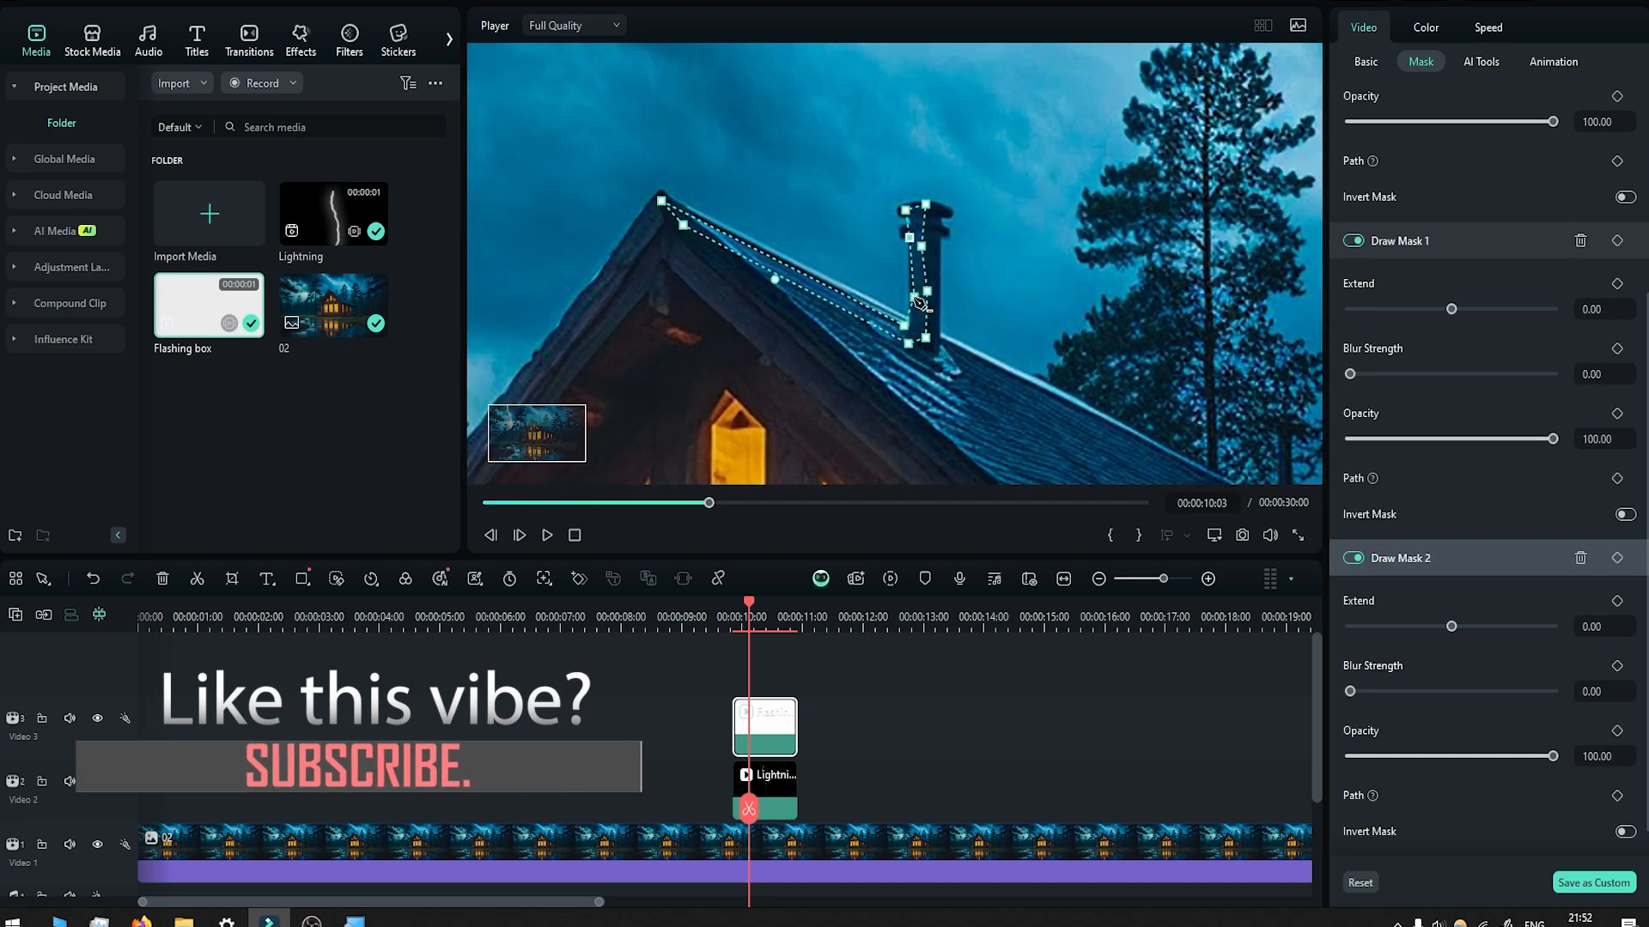
pyautogui.moveTo(689, 233); pyautogui.dragTo(691, 226)
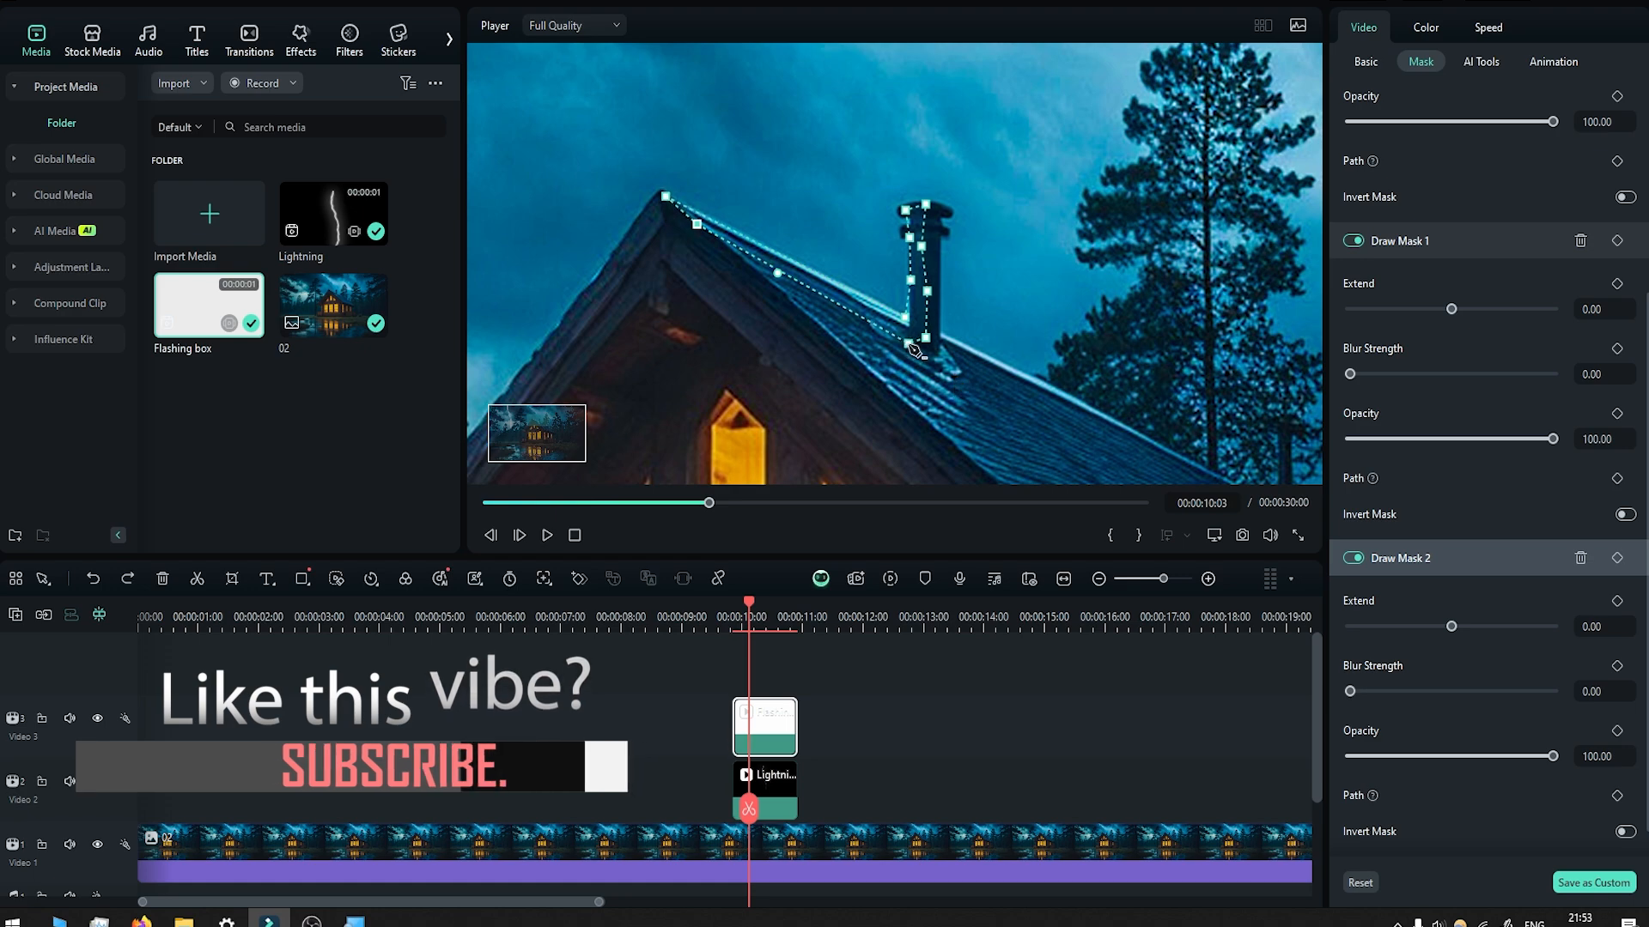
# Add a fourth draw mask over the roof surface just right of the chimney base.
pyautogui.scroll(-1, 1532, 851)
pyautogui.click(1533, 845)
pyautogui.click(945, 347)
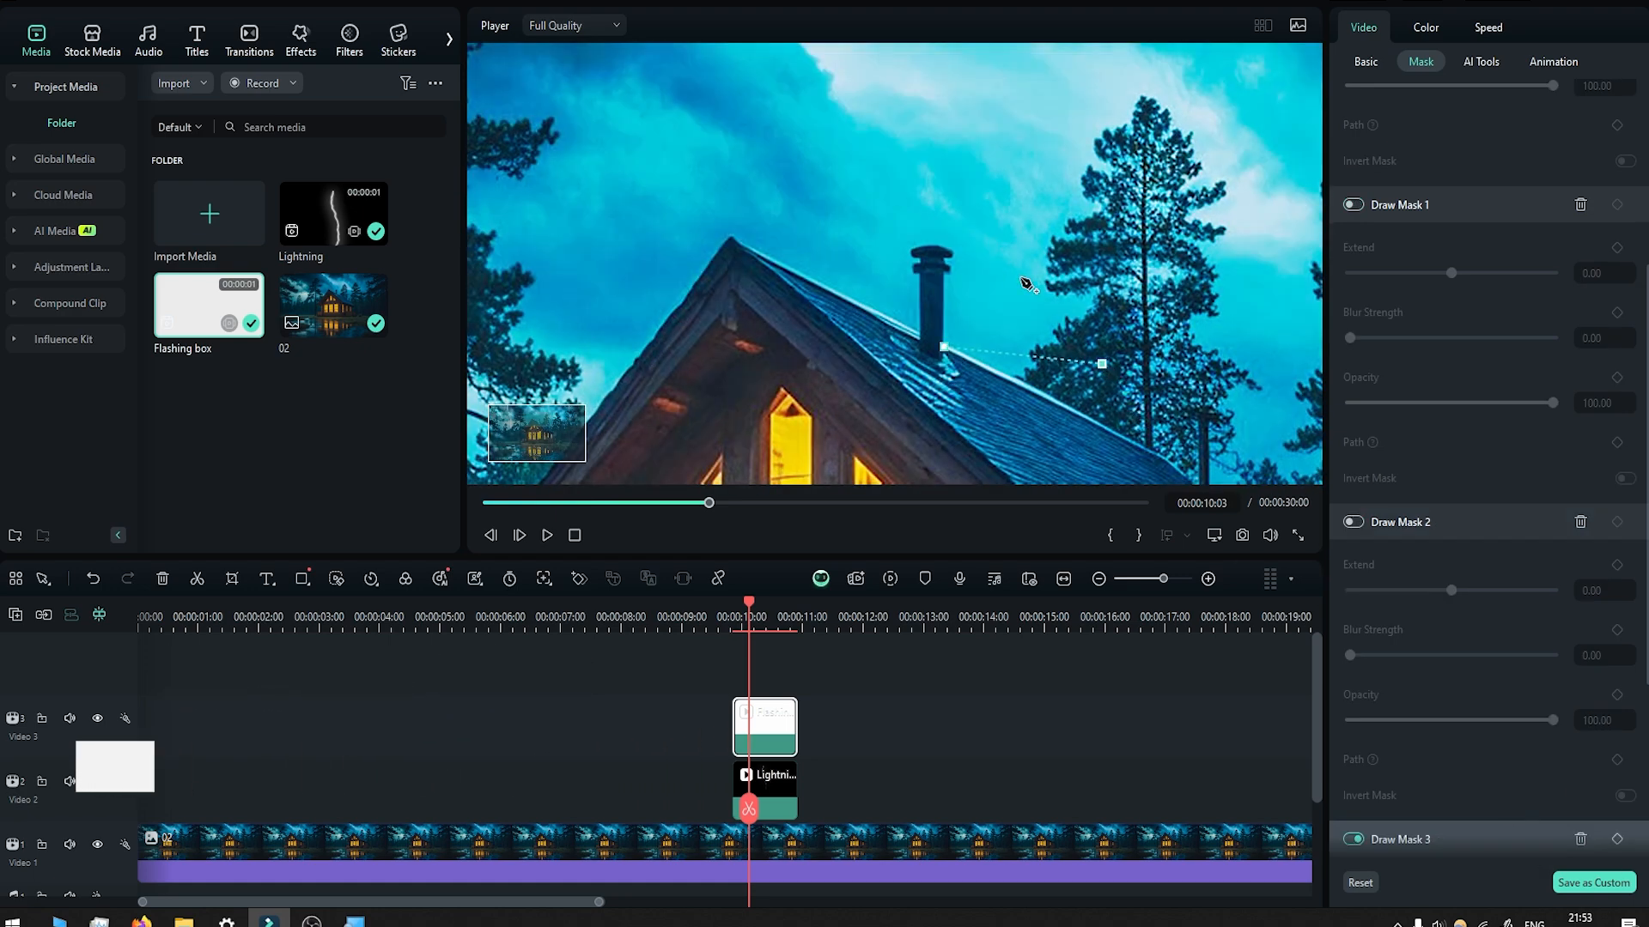
pyautogui.click(1170, 462)
pyautogui.moveTo(556, 434); pyautogui.dragTo(563, 437)
pyautogui.click(930, 346)
pyautogui.click(693, 229)
pyautogui.click(693, 219)
# Add a fifth draw mask as a narrow vertical strip along the cabin's left wall corner above the porch railing.
pyautogui.scroll(-5, 763, 240)
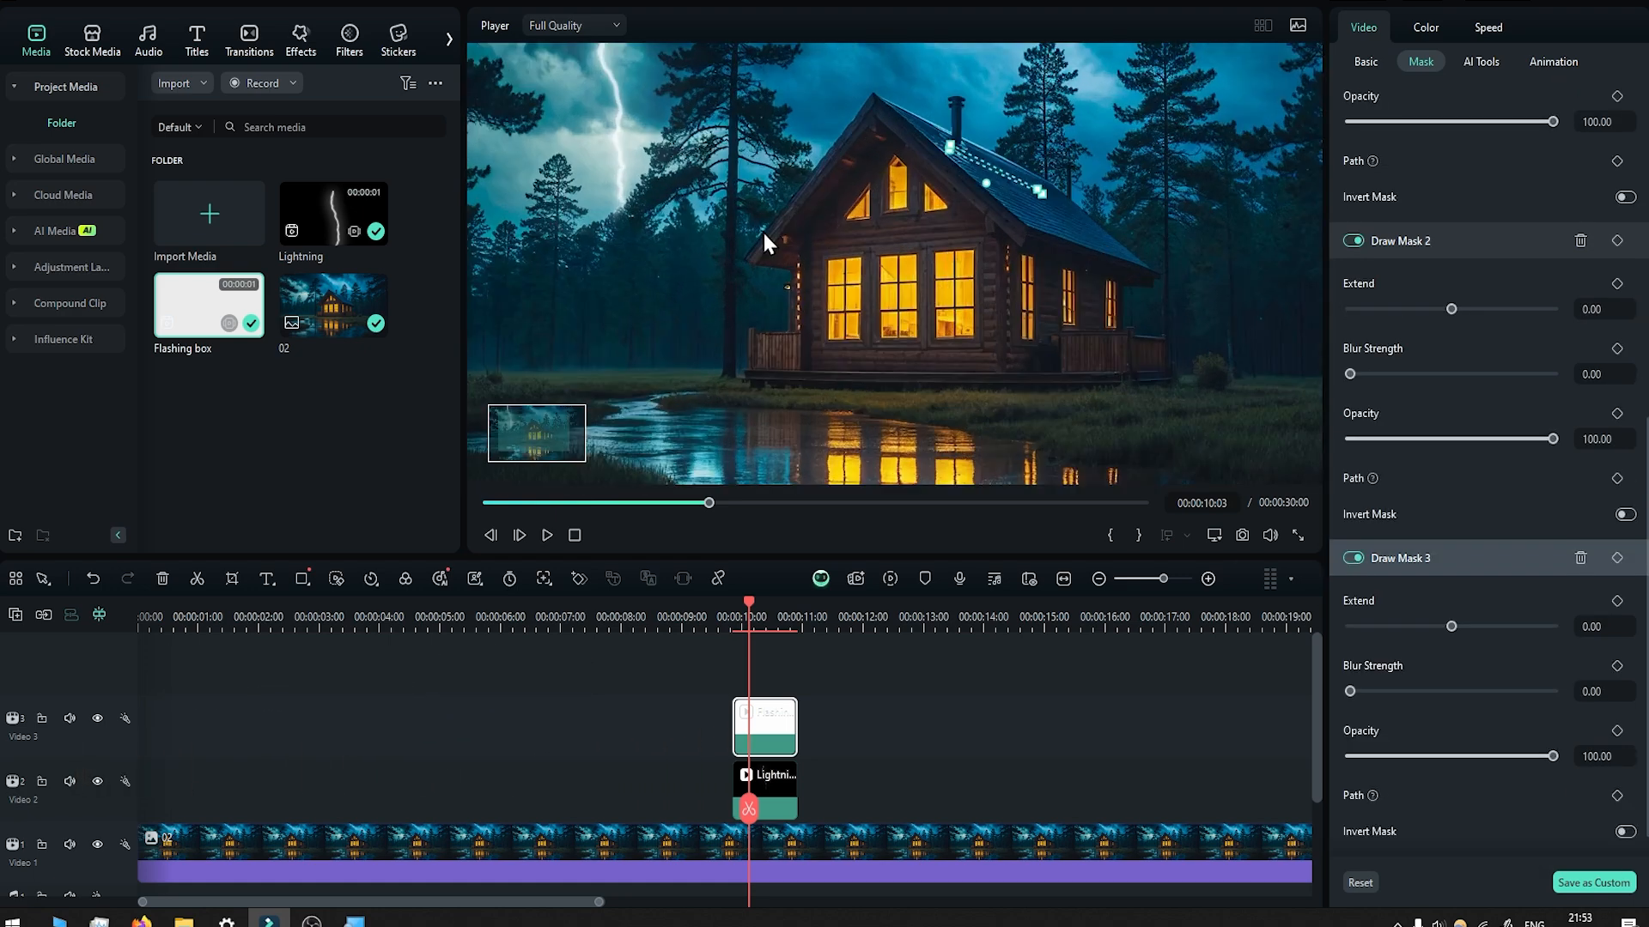
pyautogui.scroll(4, 764, 240)
pyautogui.scroll(-1, 1591, 815)
pyautogui.click(1580, 845)
pyautogui.click(828, 371)
pyautogui.click(821, 229)
# Add a sixth draw mask as a narrow strip along the left edge of the porch railing.
pyautogui.scroll(-4, 1549, 816)
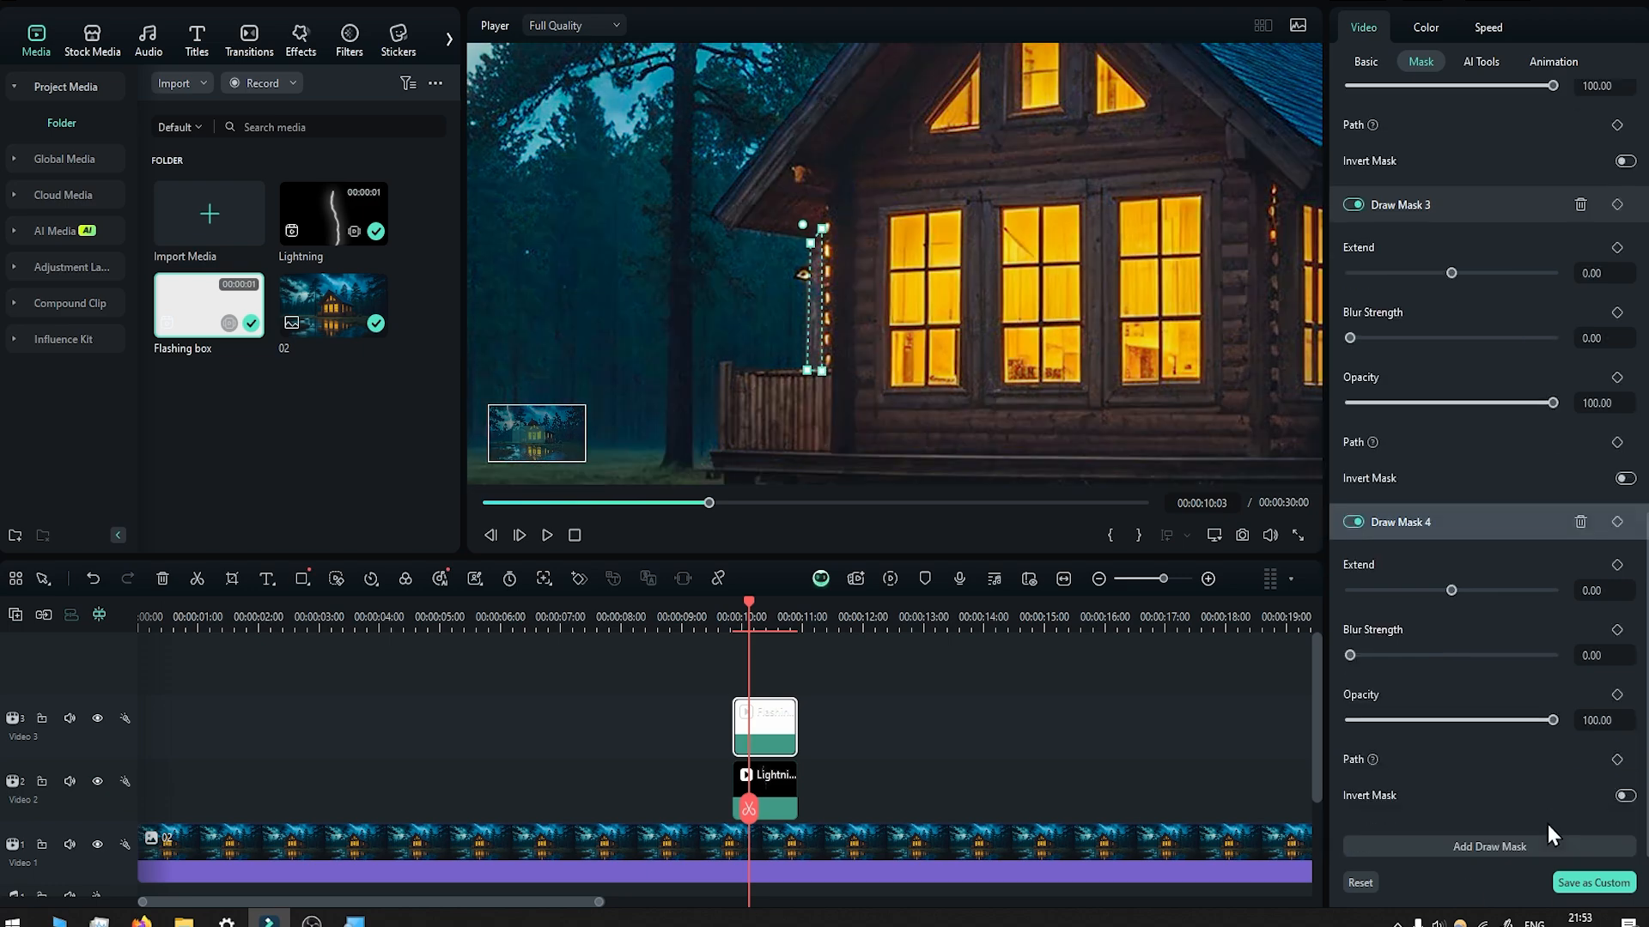
pyautogui.click(1549, 845)
pyautogui.click(720, 450)
pyautogui.click(731, 368)
# Add another draw mask as a narrow vertical strip along the trunk of the tall tree just left of the cabin.
pyautogui.scroll(-4, 1549, 816)
pyautogui.click(1549, 844)
pyautogui.click(679, 469)
pyautogui.click(677, 93)
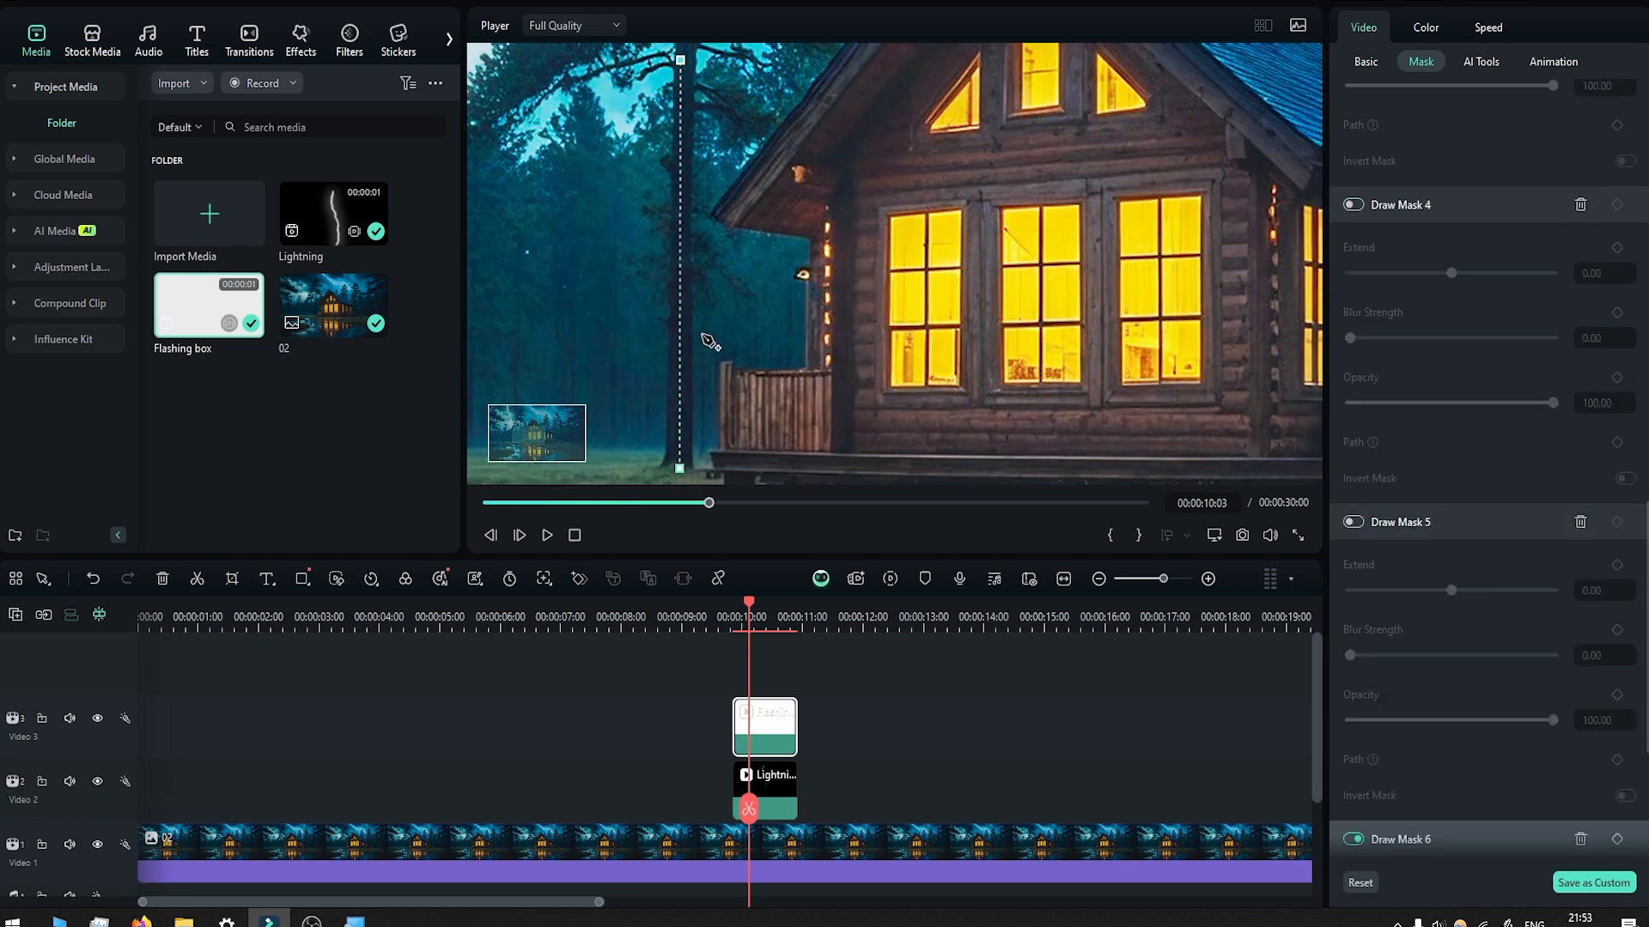
pyautogui.moveTo(533, 432); pyautogui.dragTo(535, 437)
pyautogui.click(684, 130)
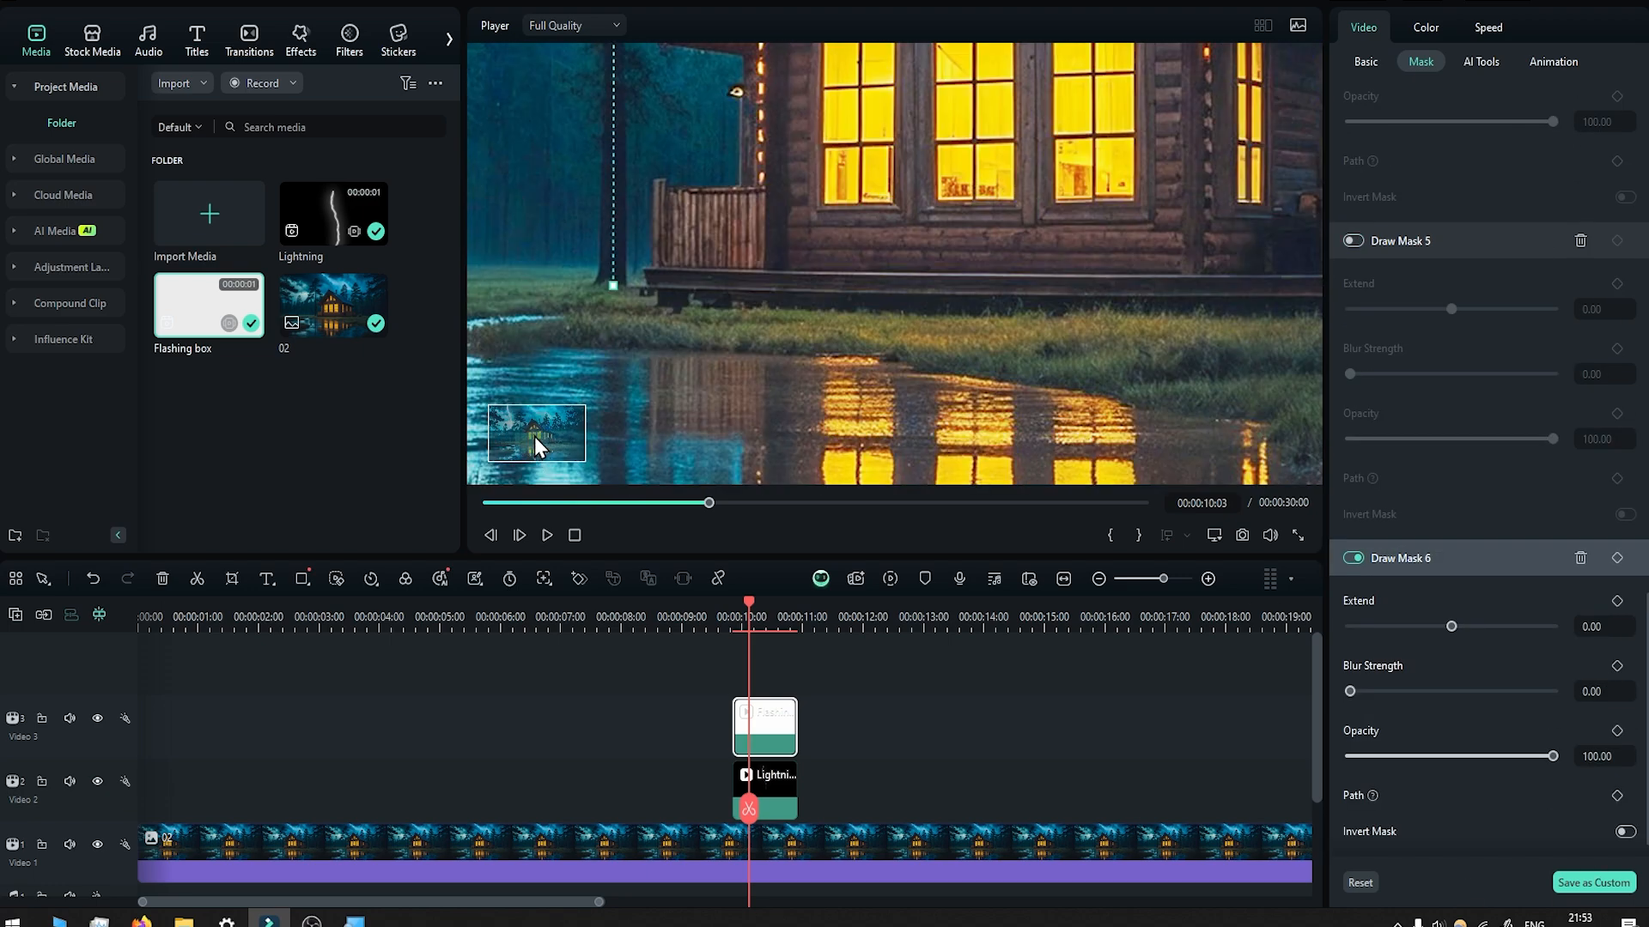
pyautogui.click(613, 285)
pyautogui.scroll(20, 1477, 387)
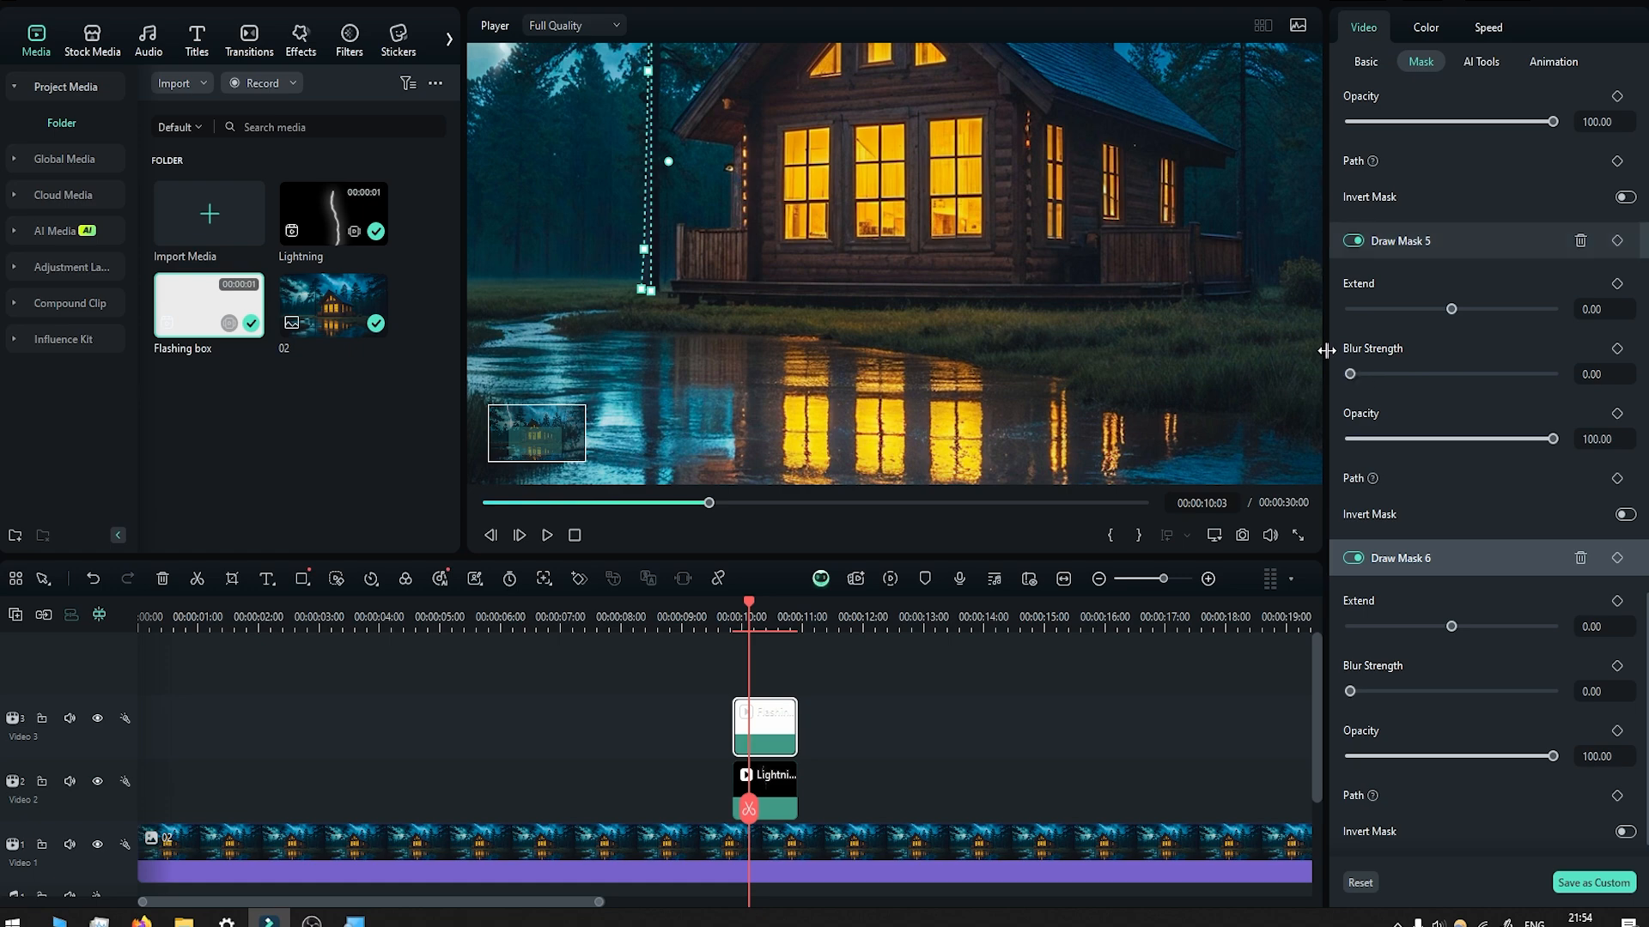
# Soften Draw Mask 2 on the Flashing box clip by setting its blur strength to 2.
pyautogui.scroll(-5, 875, 266)
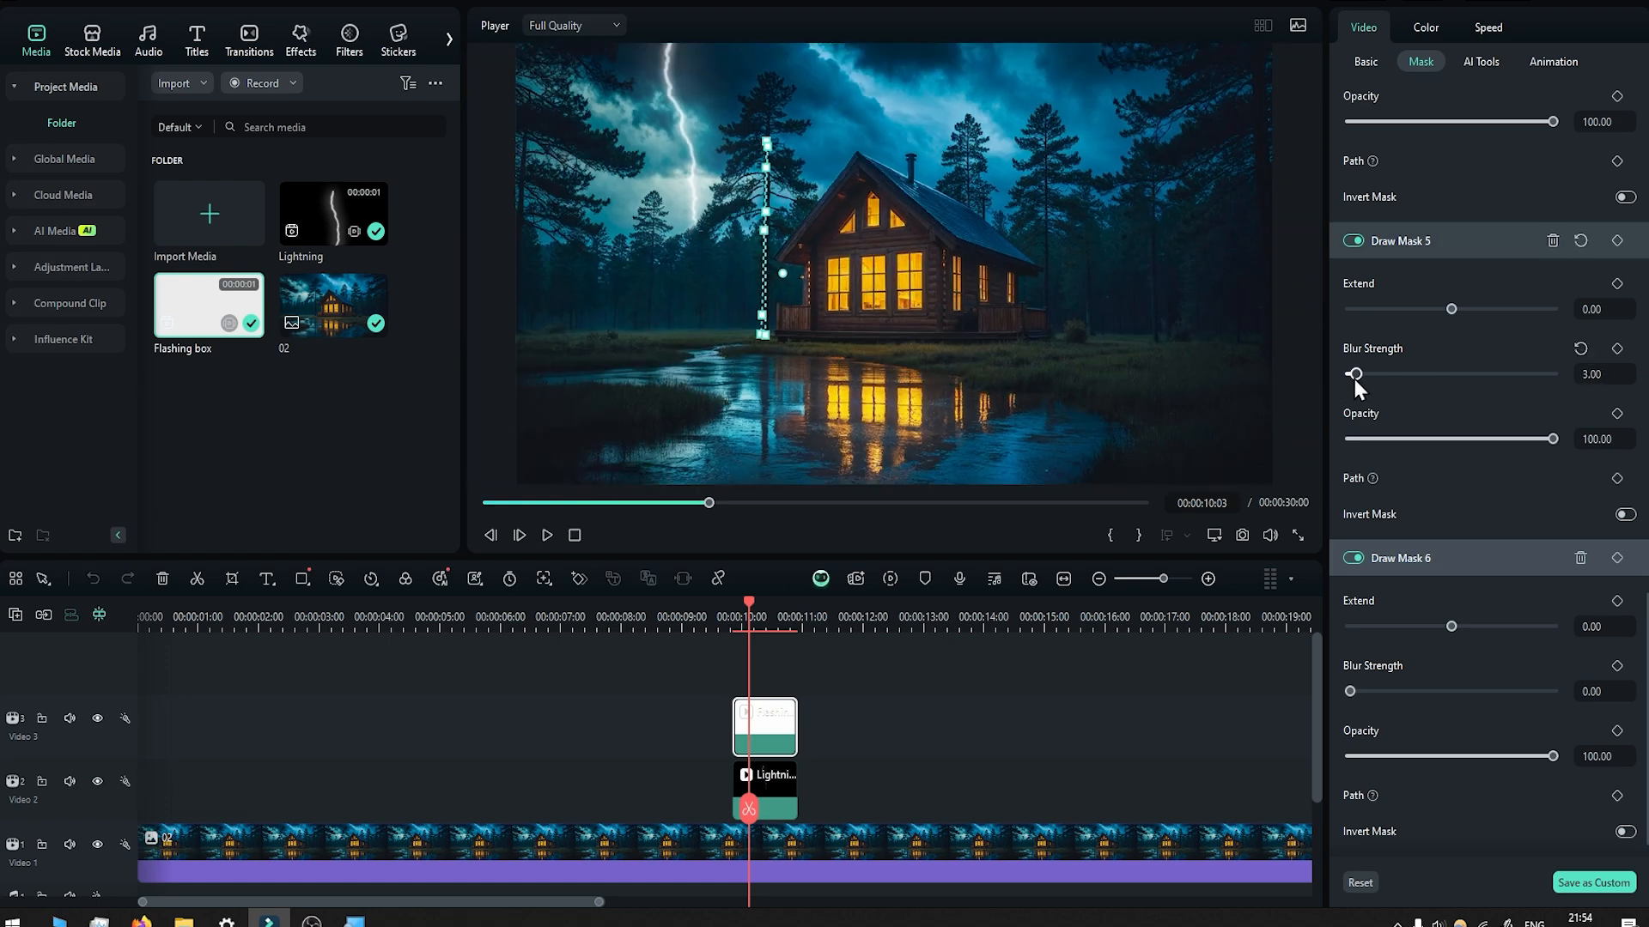
pyautogui.scroll(10, 1451, 430)
pyautogui.scroll(-4, 1378, 576)
pyautogui.moveTo(1350, 573); pyautogui.dragTo(1353, 568)
pyautogui.scroll(5, 942, 171)
pyautogui.scroll(3, 942, 172)
pyautogui.scroll(-5, 1352, 481)
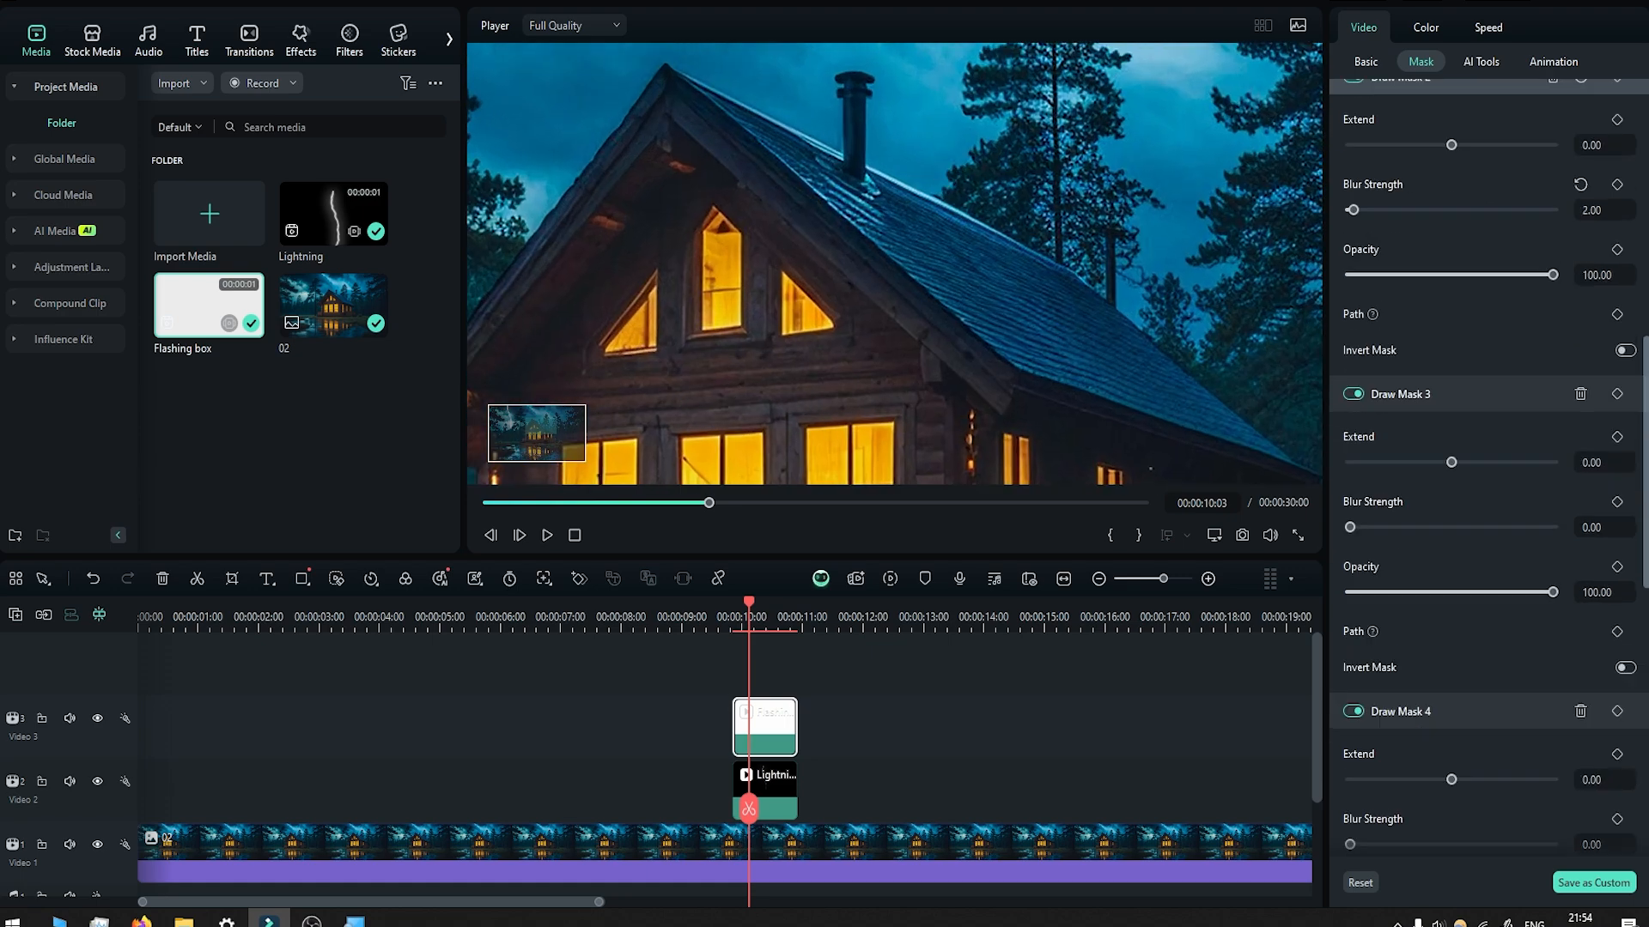
# Set the blur strength of Draw Masks 3, 4 and 5 to 1 and of Draw Mask 6 to 2.
pyautogui.moveTo(1349, 491); pyautogui.dragTo(1352, 496)
pyautogui.scroll(-5, 1352, 496)
pyautogui.moveTo(1059, 426); pyautogui.dragTo(1389, 206)
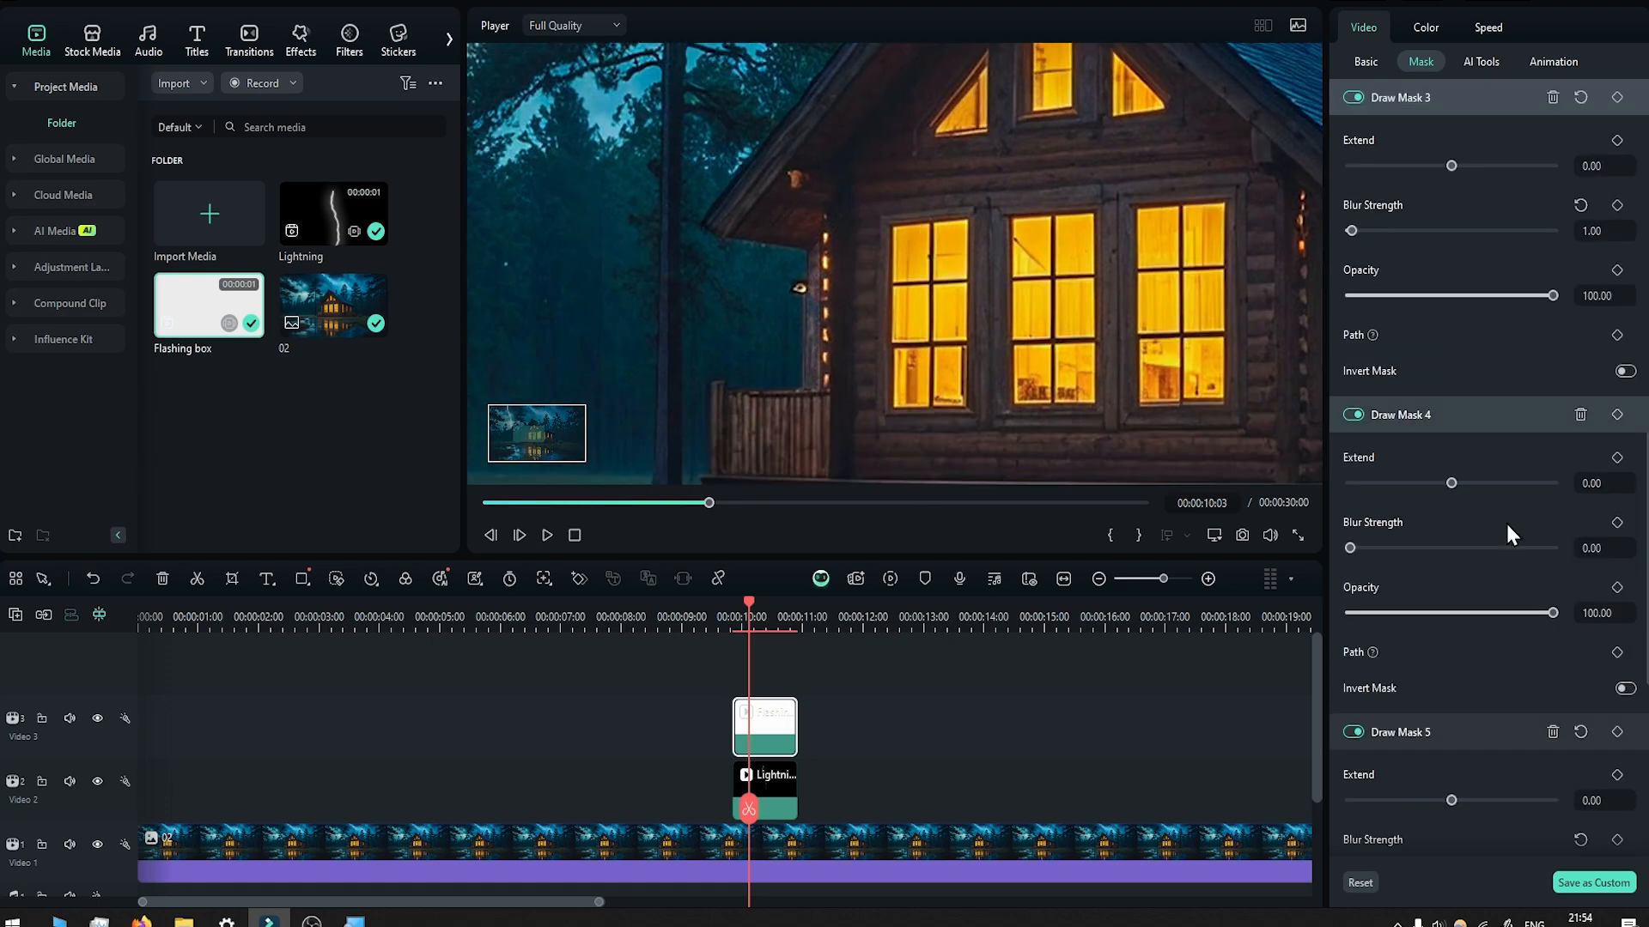
pyautogui.moveTo(1350, 549); pyautogui.dragTo(1350, 527)
pyautogui.scroll(-4, 1365, 541)
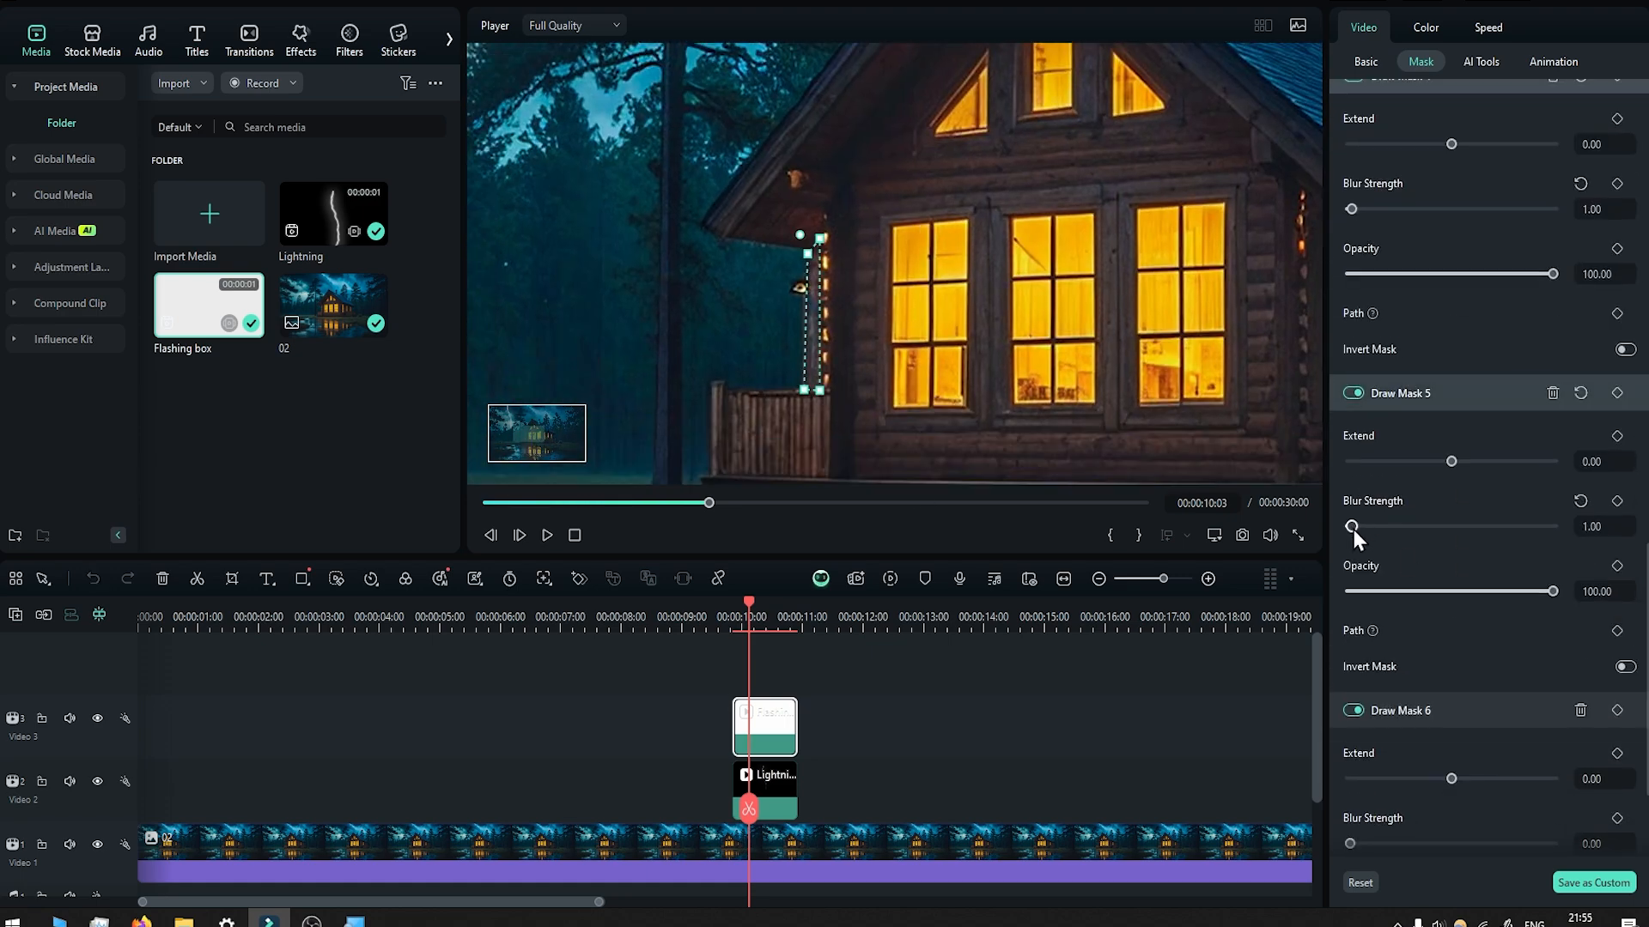
pyautogui.scroll(-4, 1351, 559)
pyautogui.moveTo(1350, 656); pyautogui.dragTo(1353, 655)
# Play back the lightning strike from just before the clips to check the masked flash on the scene.
pyautogui.click(714, 620)
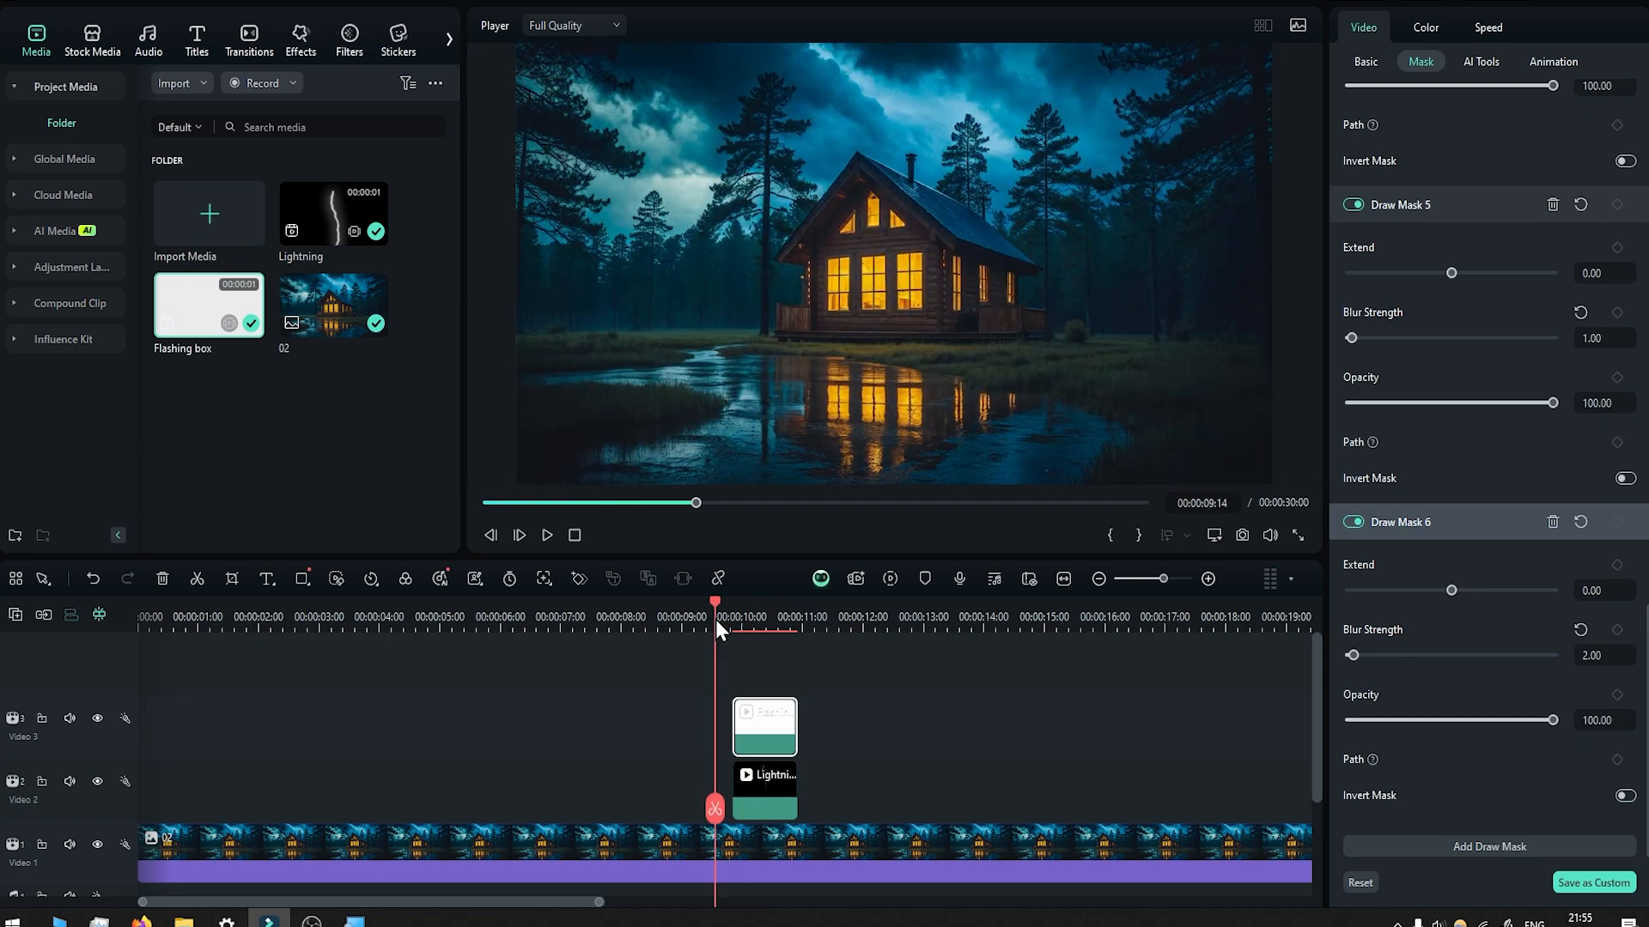
pyautogui.press('space')
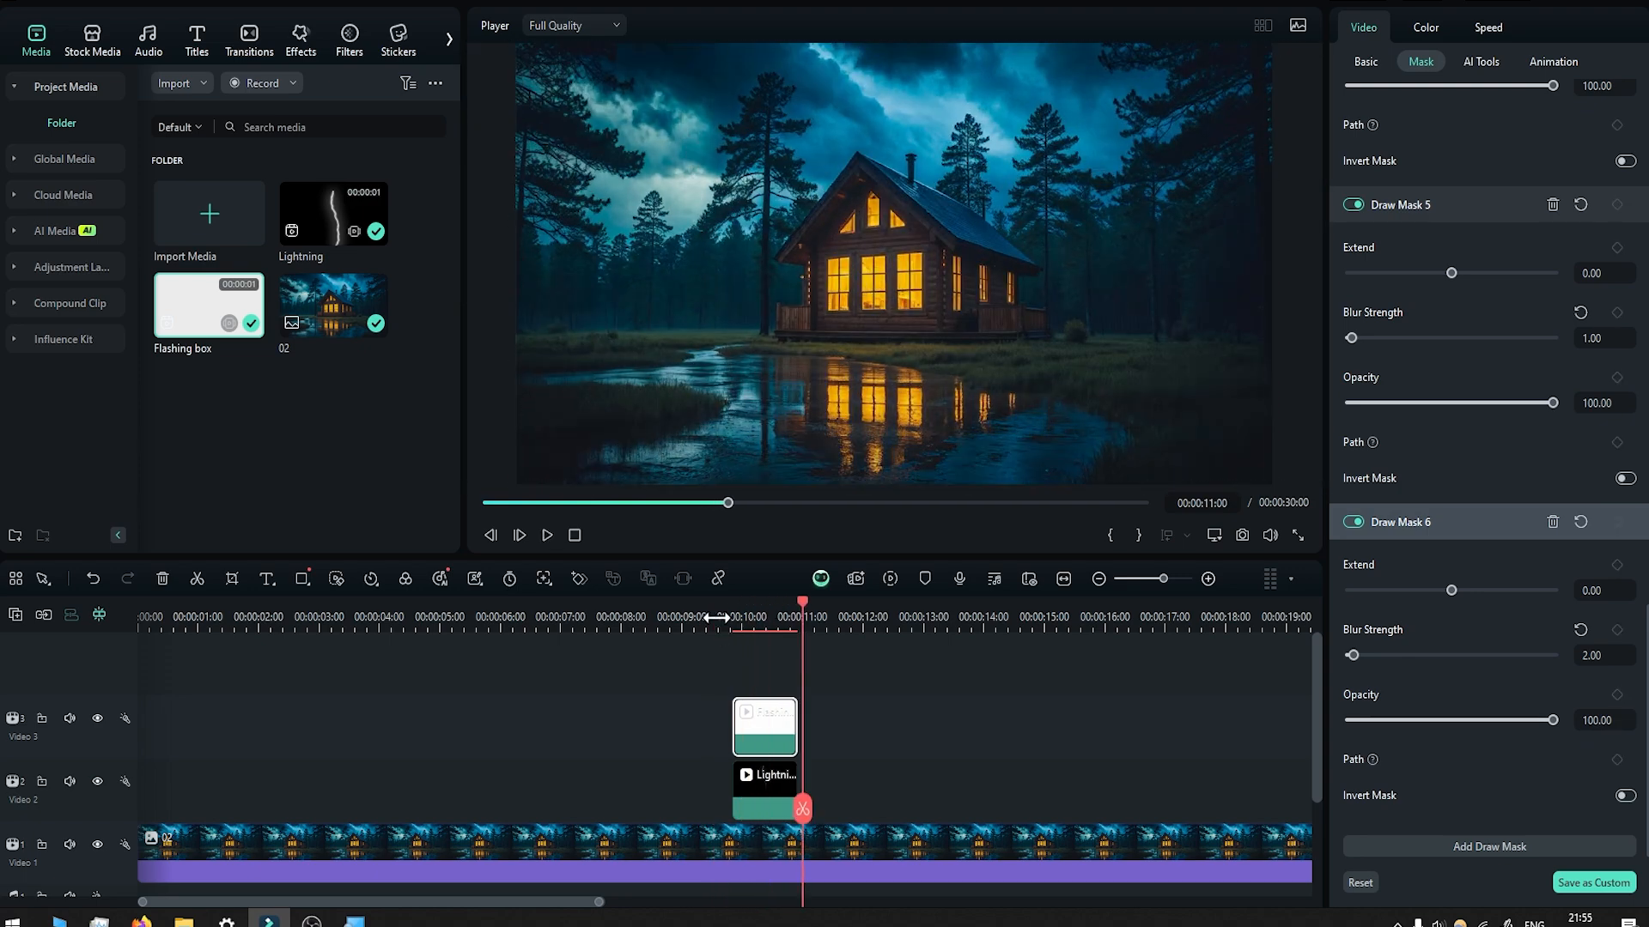
pyautogui.click(713, 620)
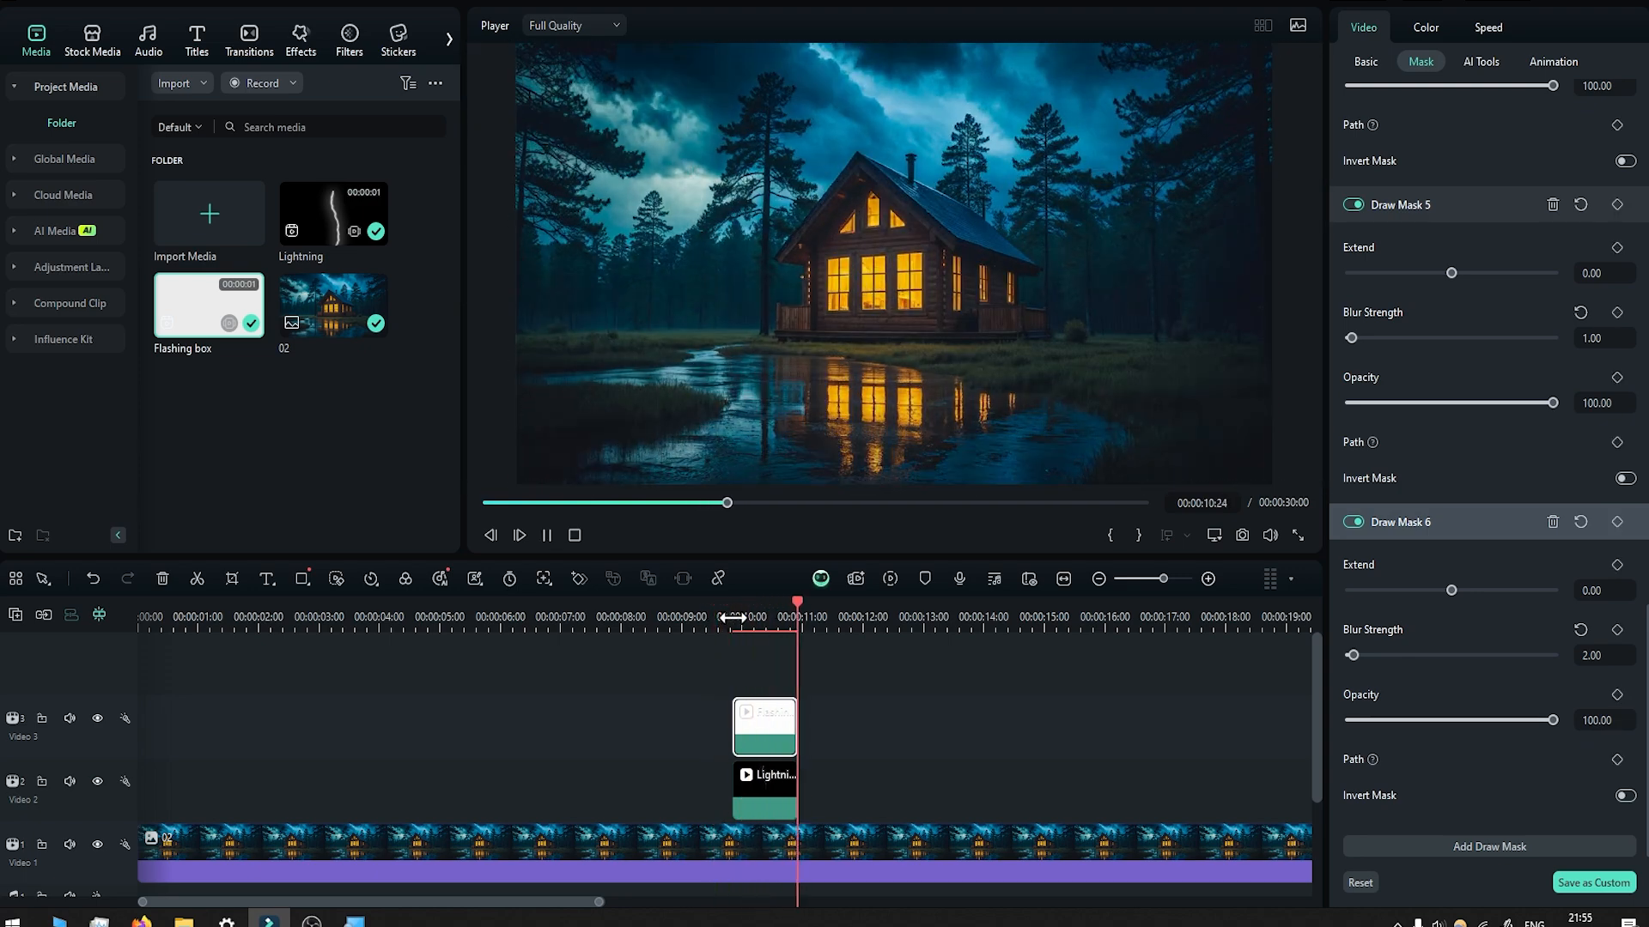
pyautogui.click(731, 618)
pyautogui.press('space')
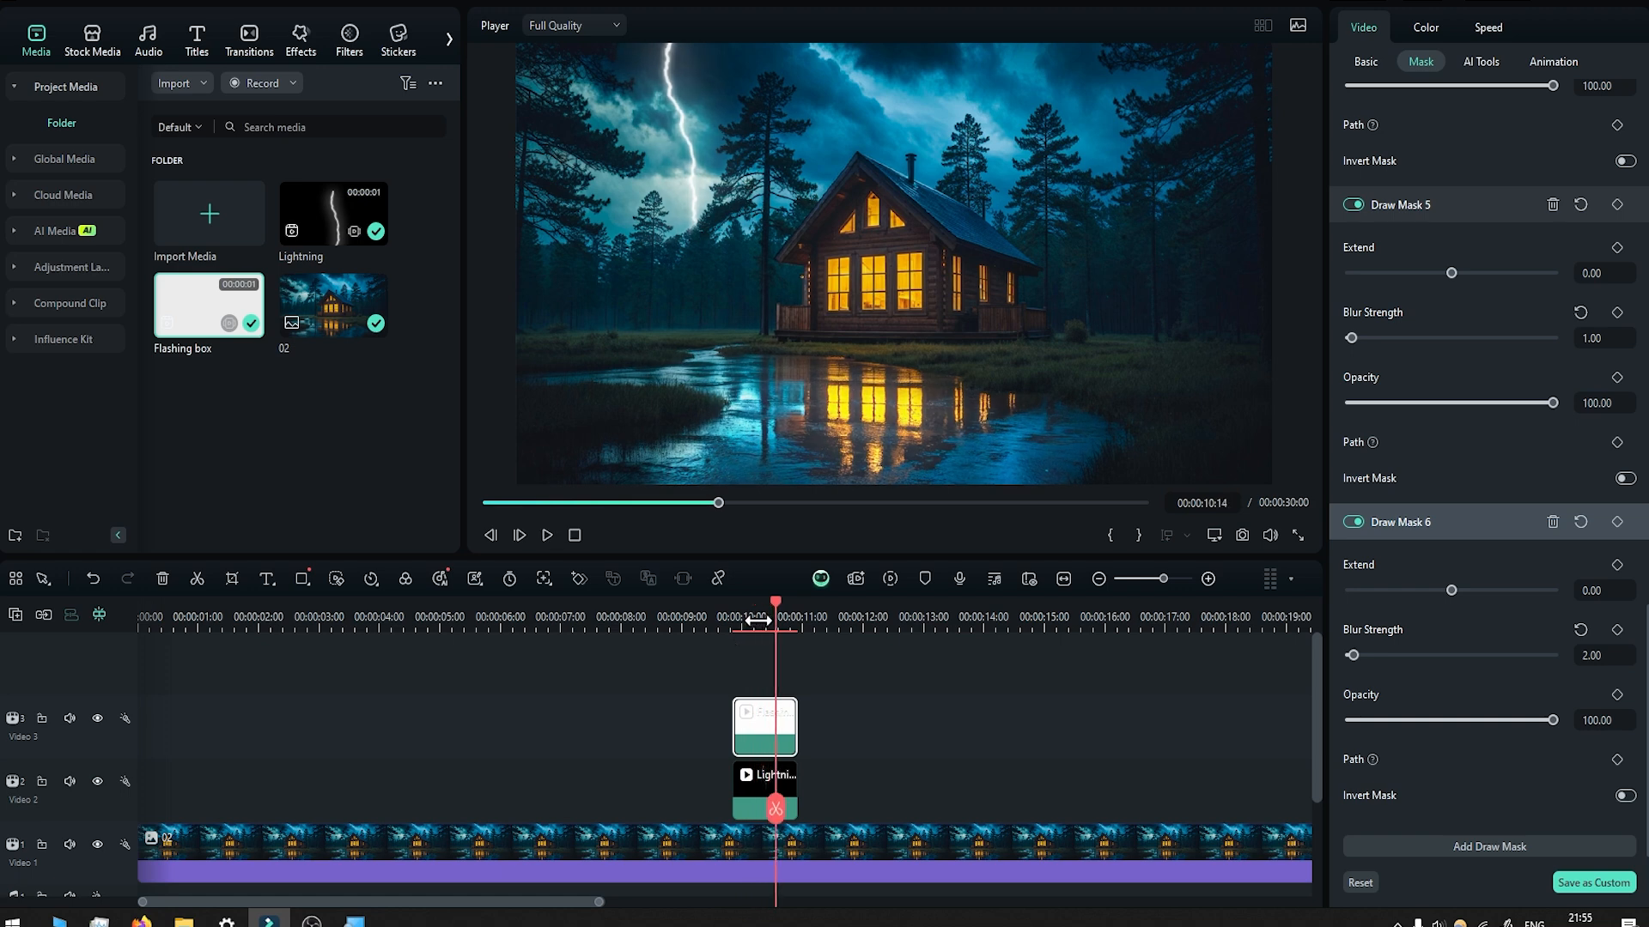
# Place a second Flashing box clip on a new track directly above the first, keeping the 1920 x 1080 25fps project settings.
pyautogui.moveTo(776, 601); pyautogui.dragTo(761, 607)
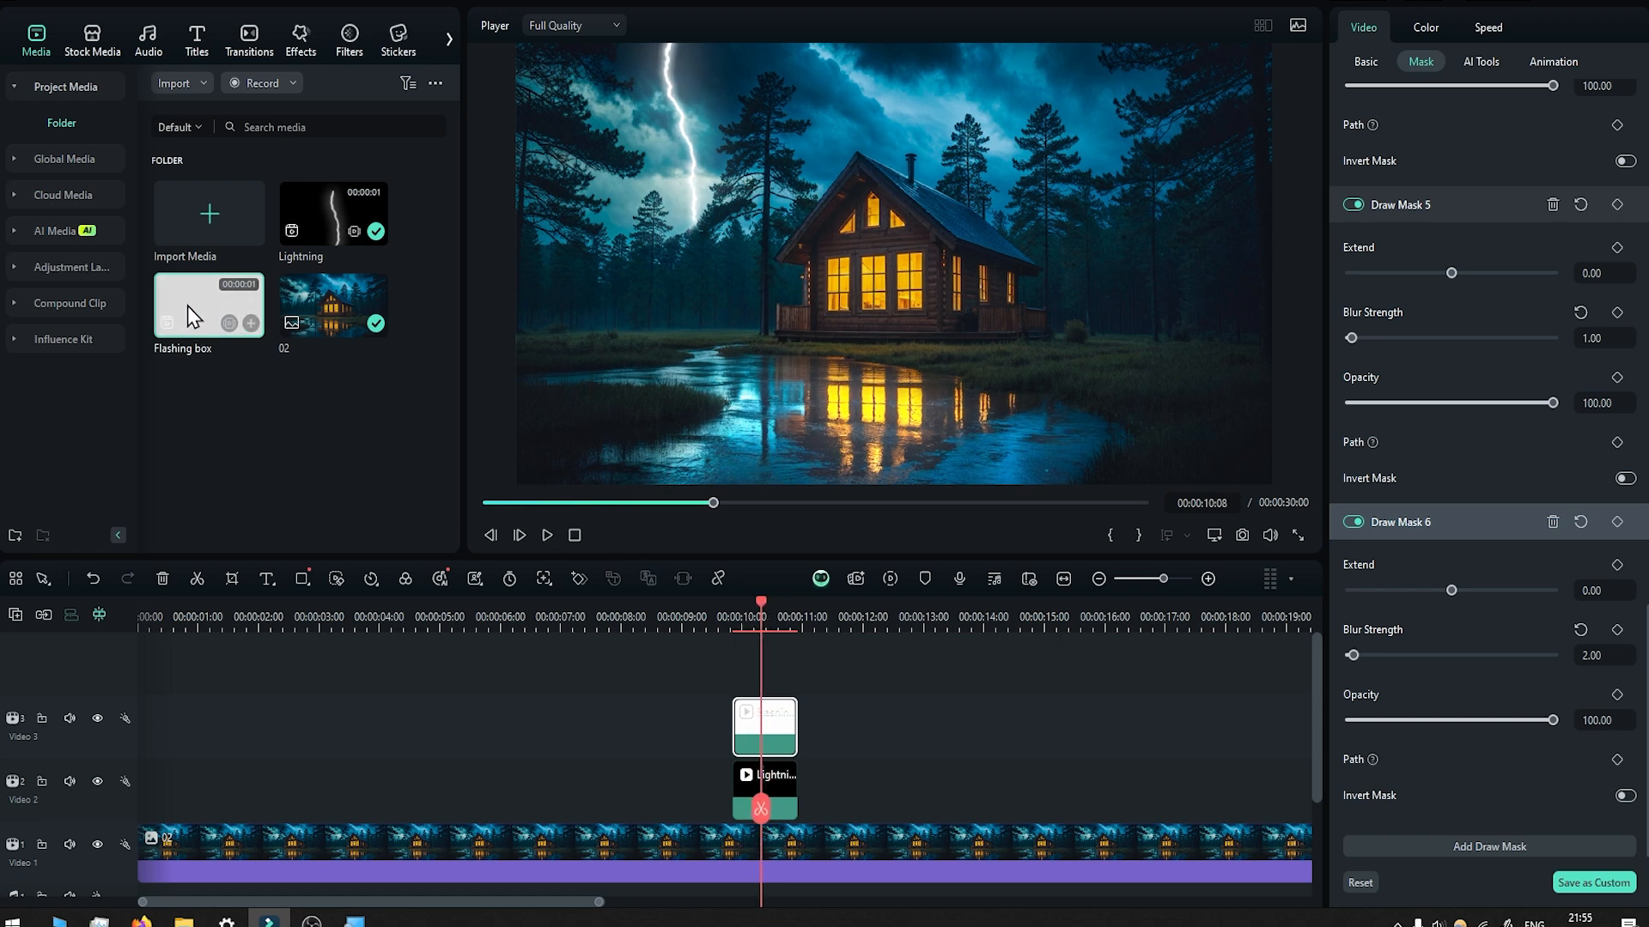
pyautogui.moveTo(188, 306); pyautogui.dragTo(739, 672)
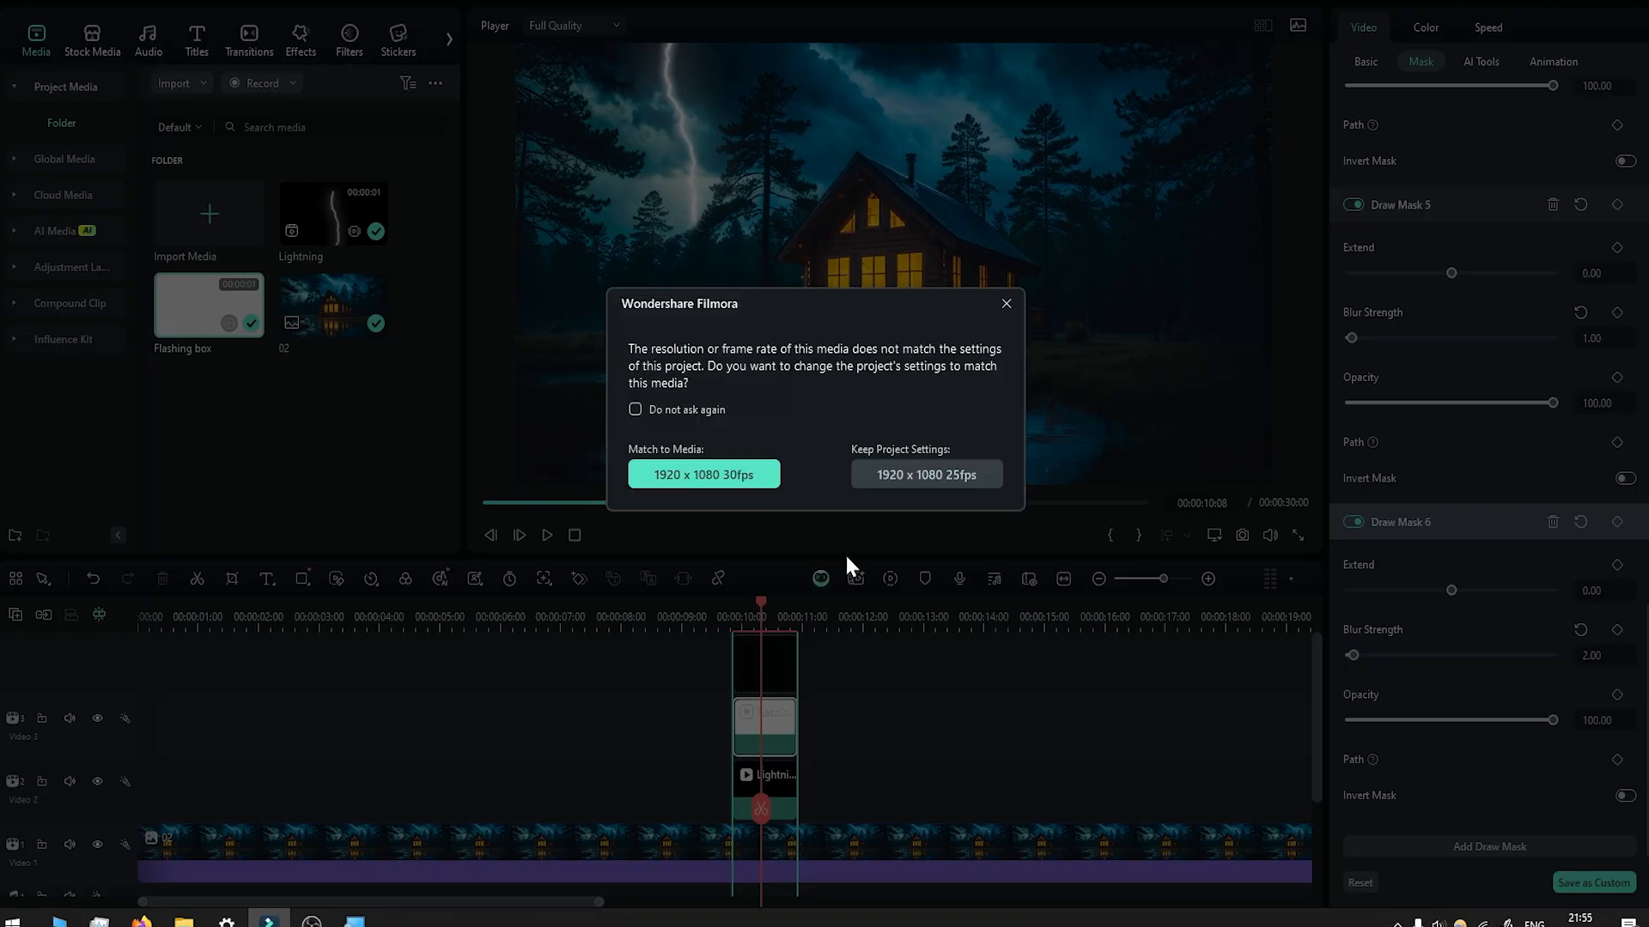
pyautogui.click(927, 472)
# Set the new Flashing box clip's blend mode to Overlay.
pyautogui.click(1367, 62)
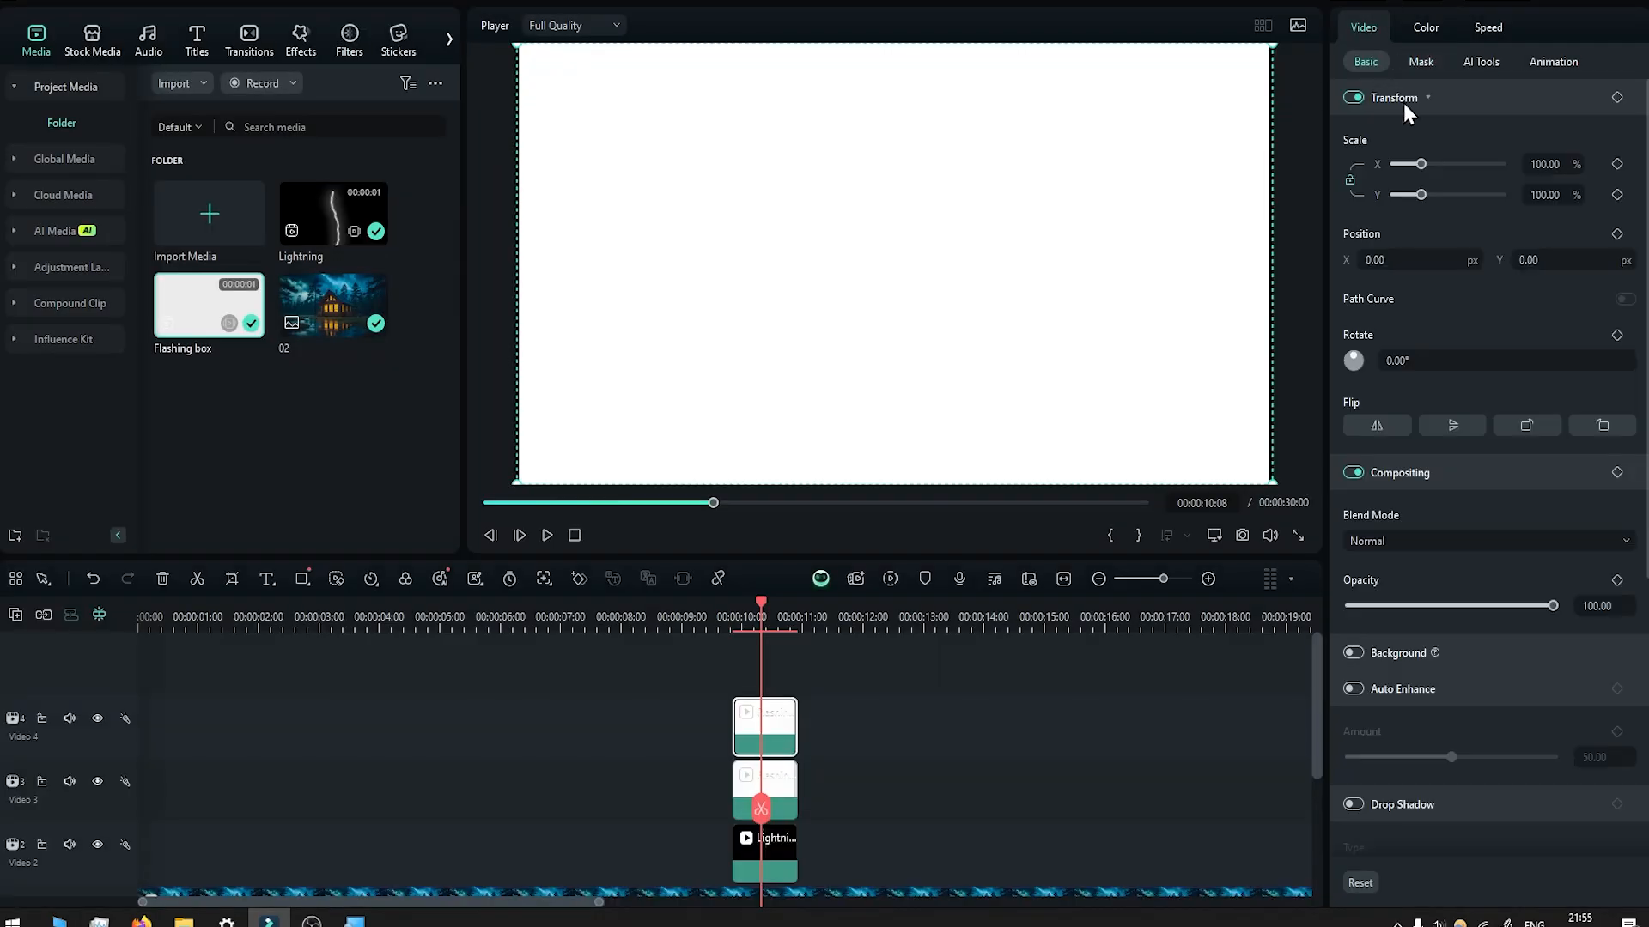
pyautogui.click(1396, 537)
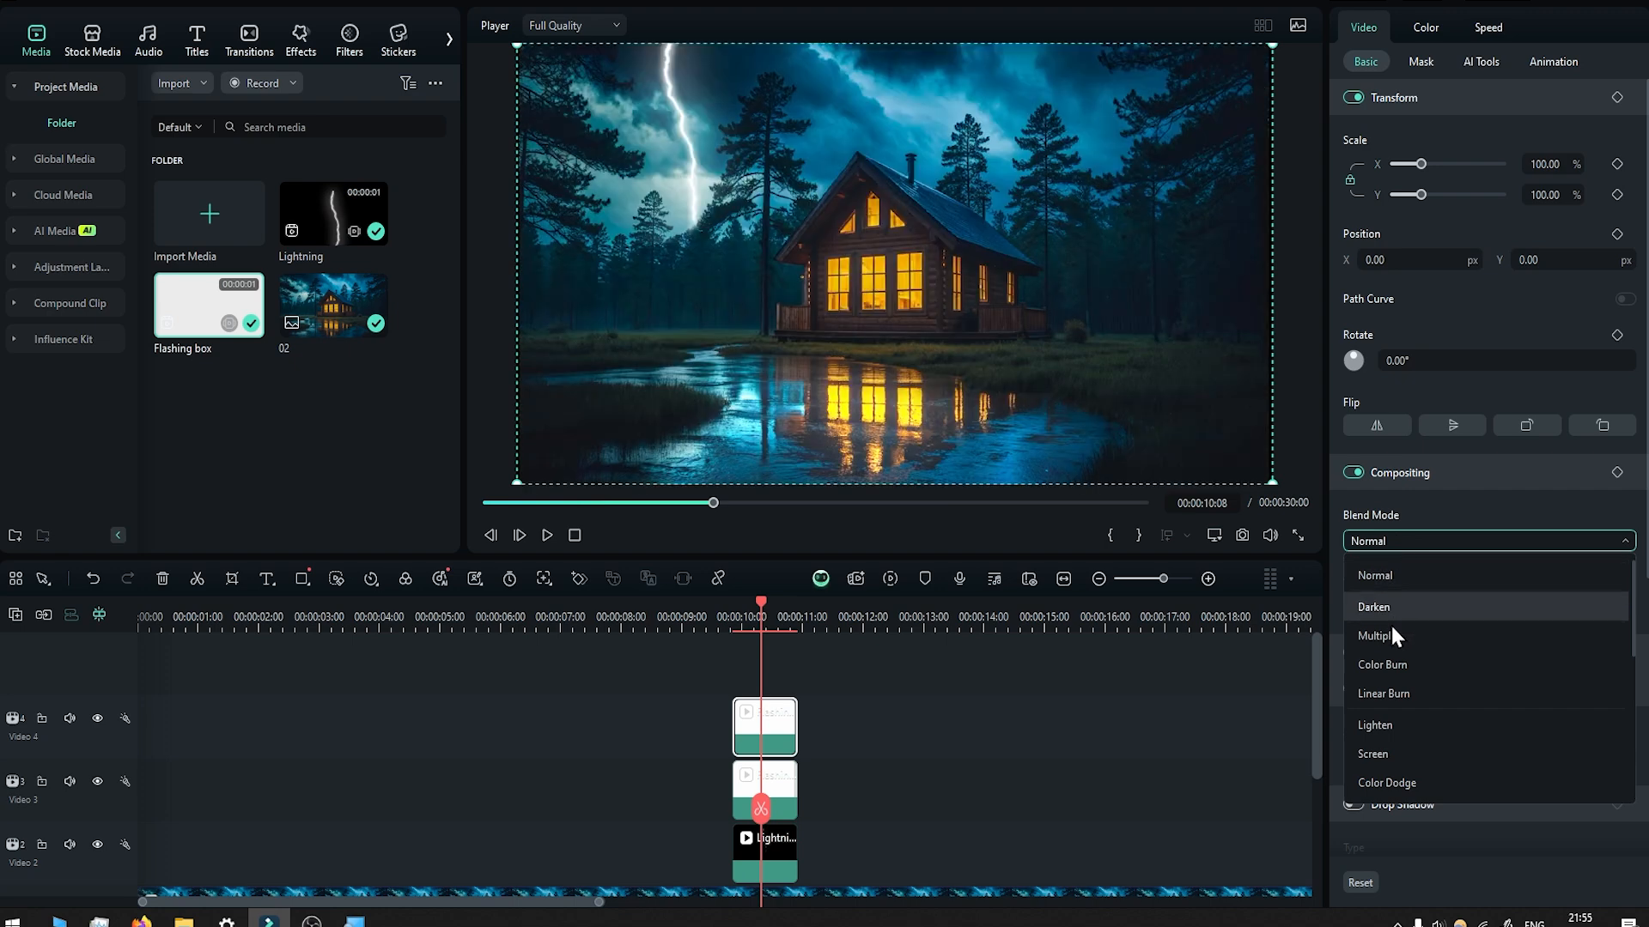
pyautogui.scroll(-3, 1424, 702)
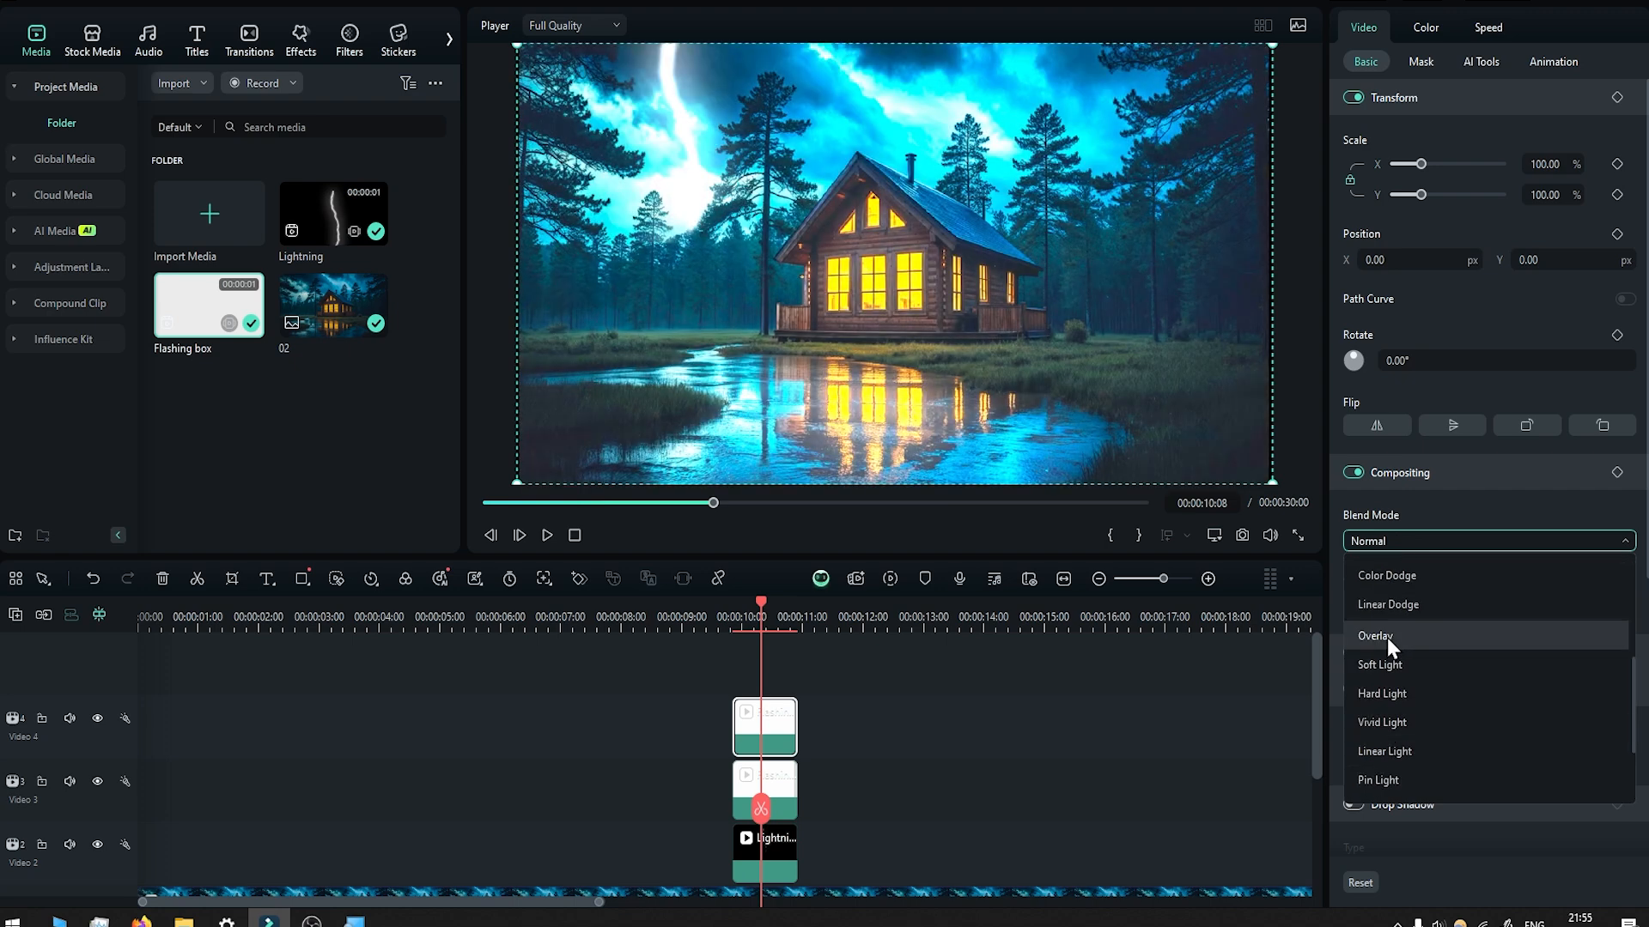
pyautogui.click(1387, 637)
# Draw a mask on the upper Flashing box clip around the sky, following the trees and the cabin's roofline.
pyautogui.click(1421, 62)
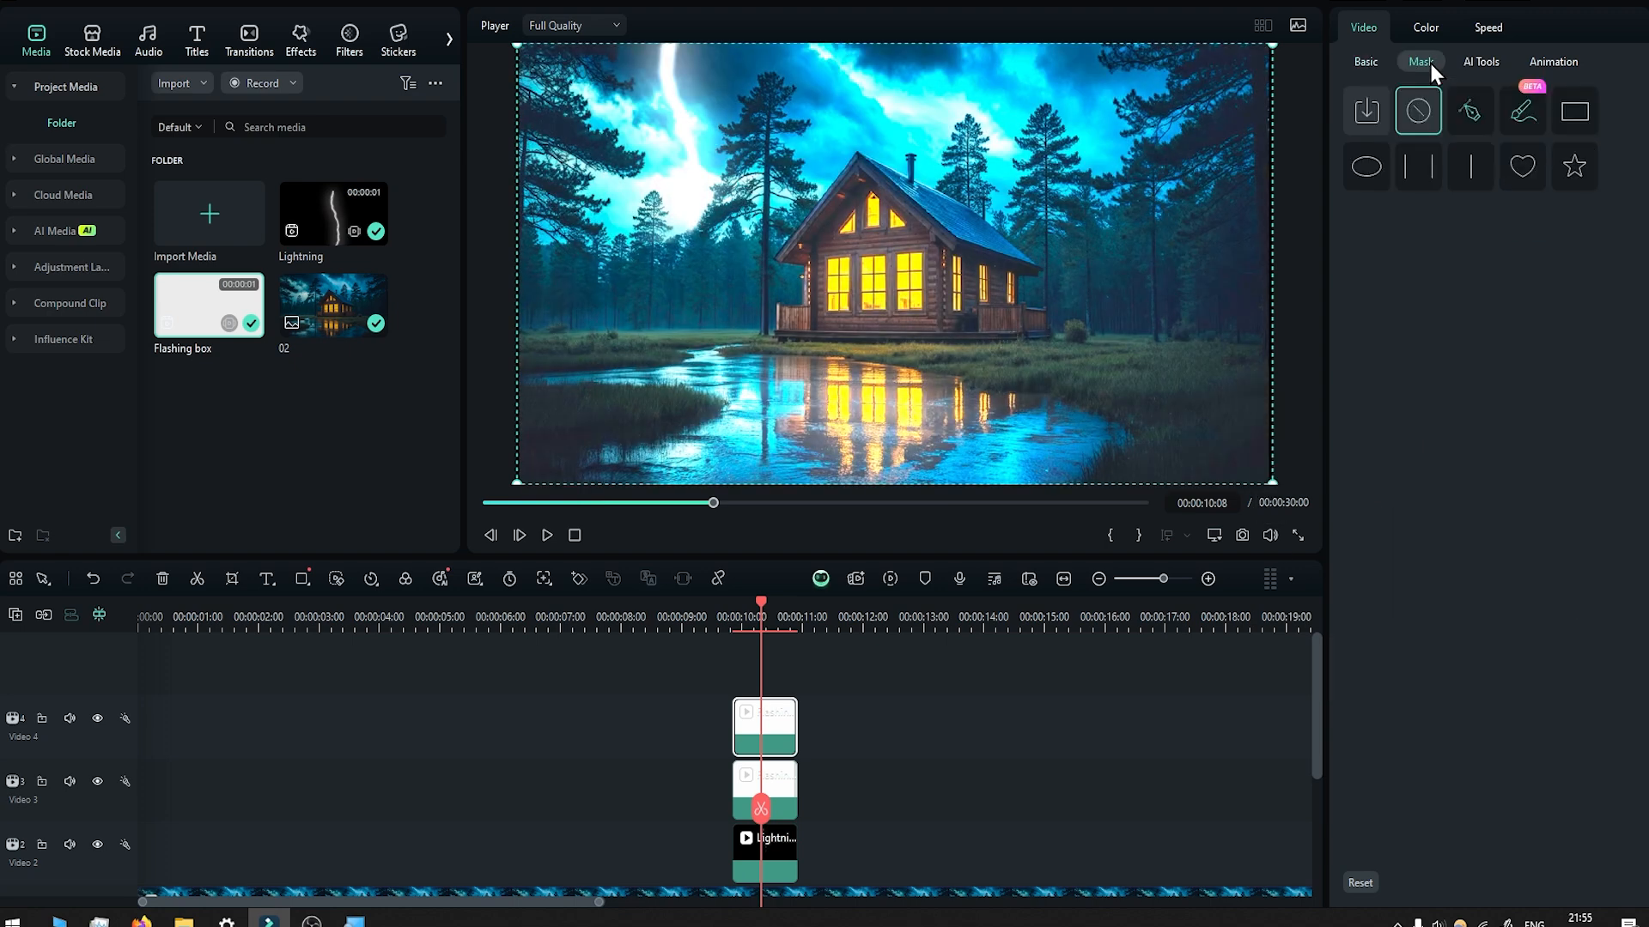
pyautogui.click(1470, 111)
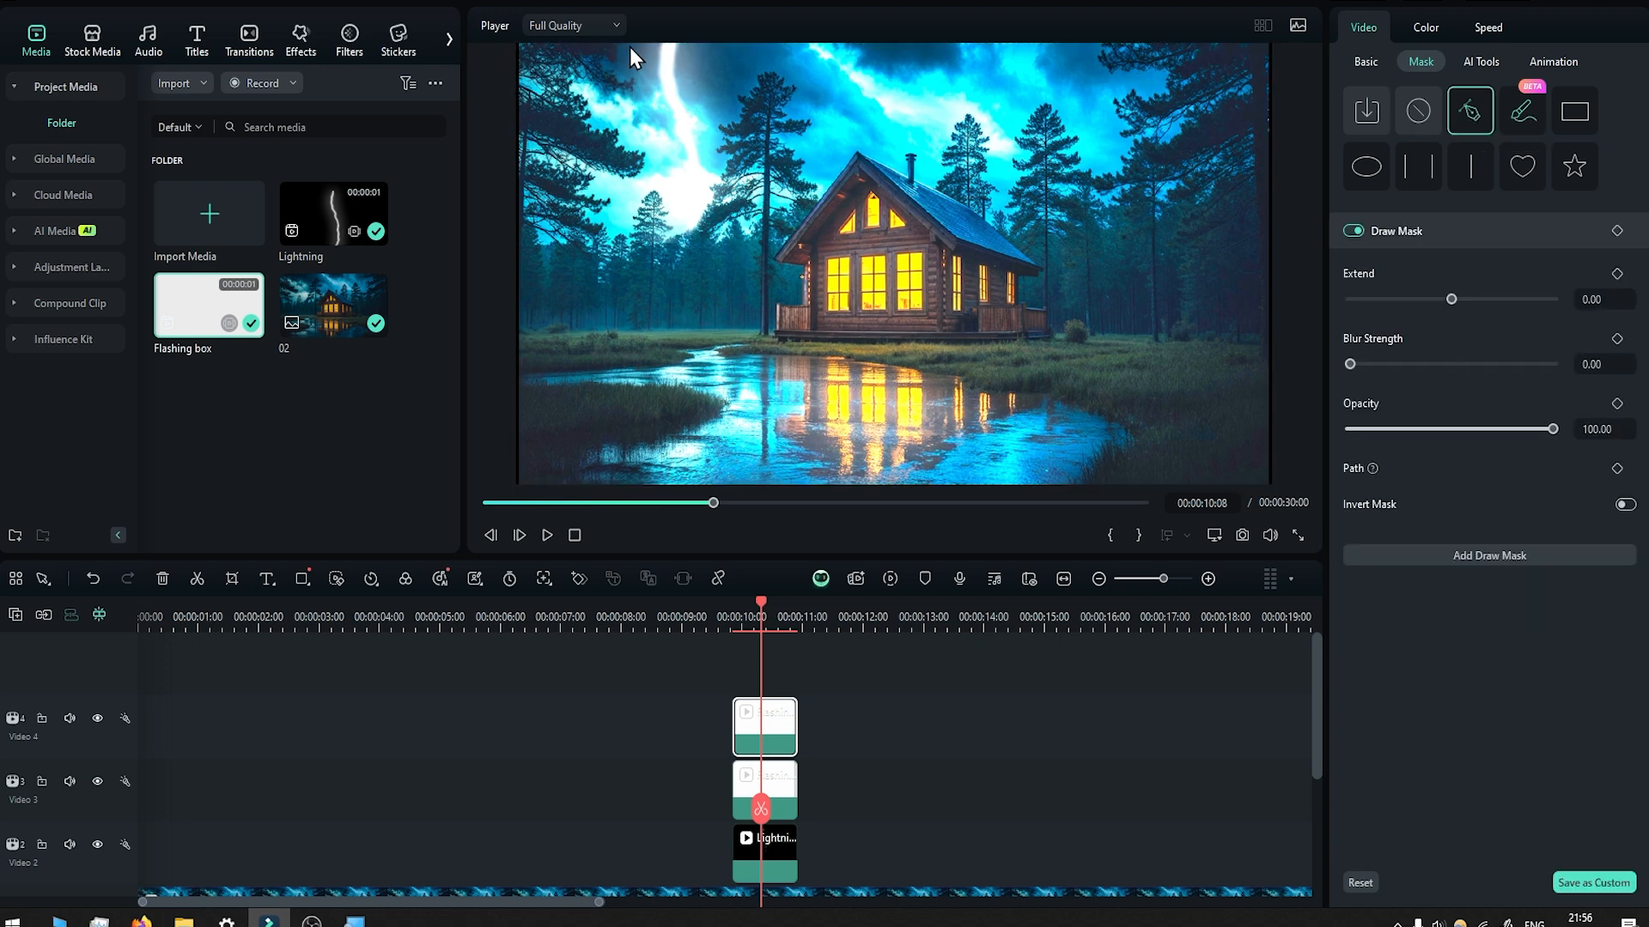
pyautogui.moveTo(635, 65)
pyautogui.mouseDown()
pyautogui.moveTo(623, 228)
pyautogui.moveTo(673, 226)
pyautogui.moveTo(713, 146)
pyautogui.moveTo(824, 188)
pyautogui.moveTo(848, 147)
pyautogui.moveTo(934, 154)
pyautogui.moveTo(1006, 201)
pyautogui.mouseUp()
pyautogui.moveTo(1039, 101); pyautogui.dragTo(1069, 95)
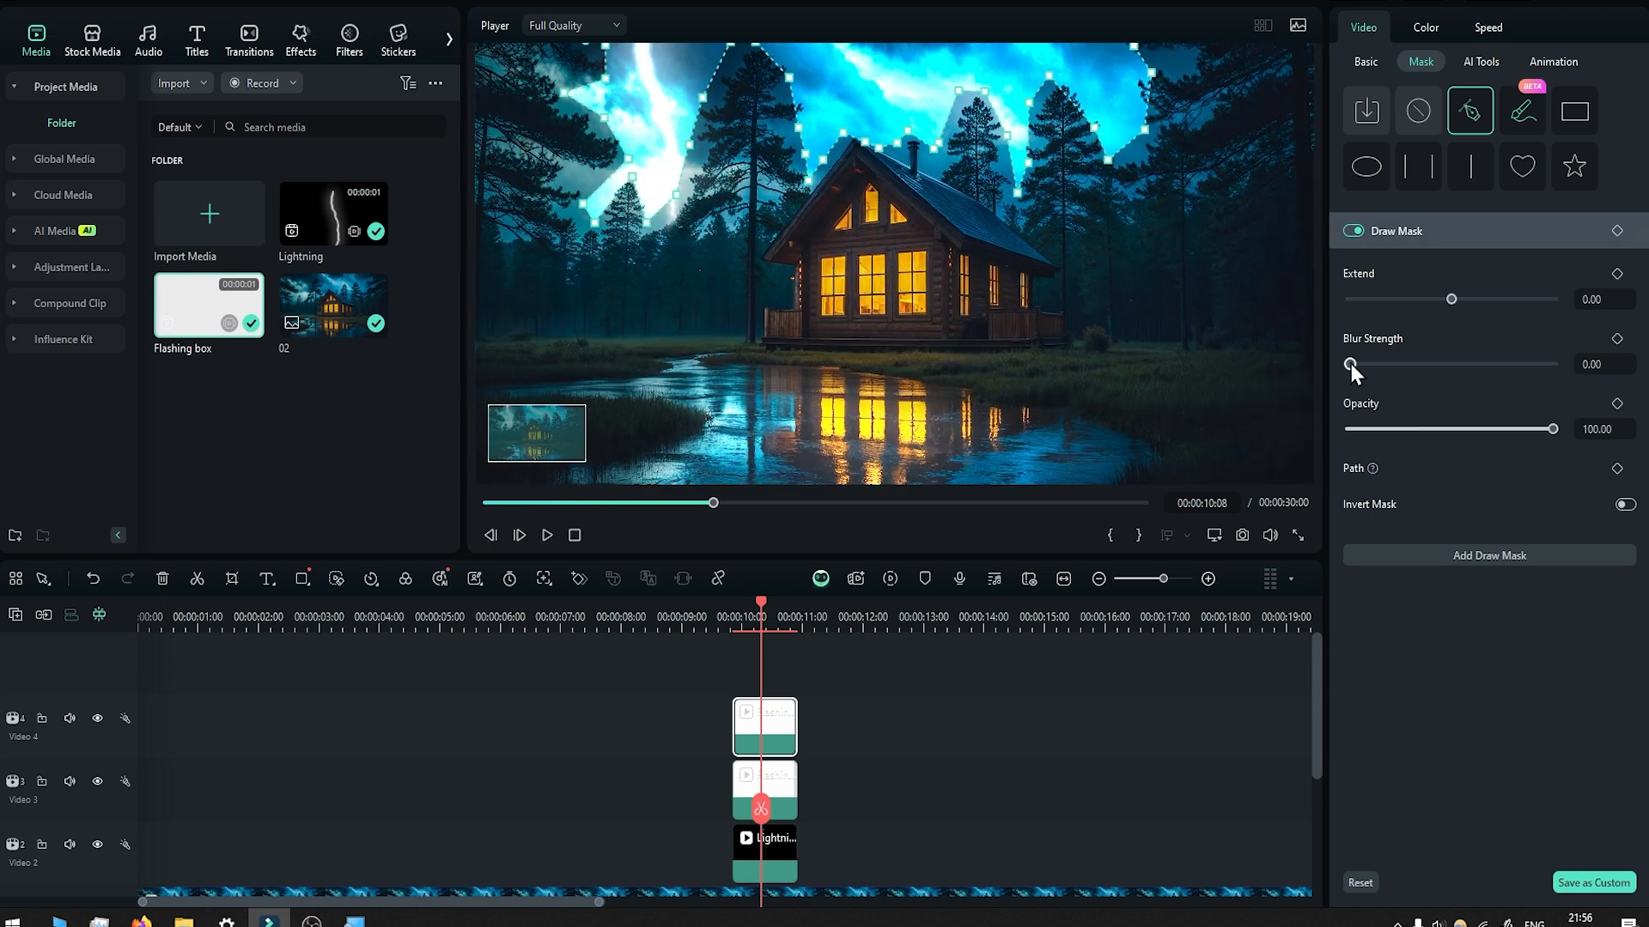
# Set the sky mask's blur strength to 42 and the clip's opacity to 32.
pyautogui.moveTo(1352, 363); pyautogui.dragTo(1436, 368)
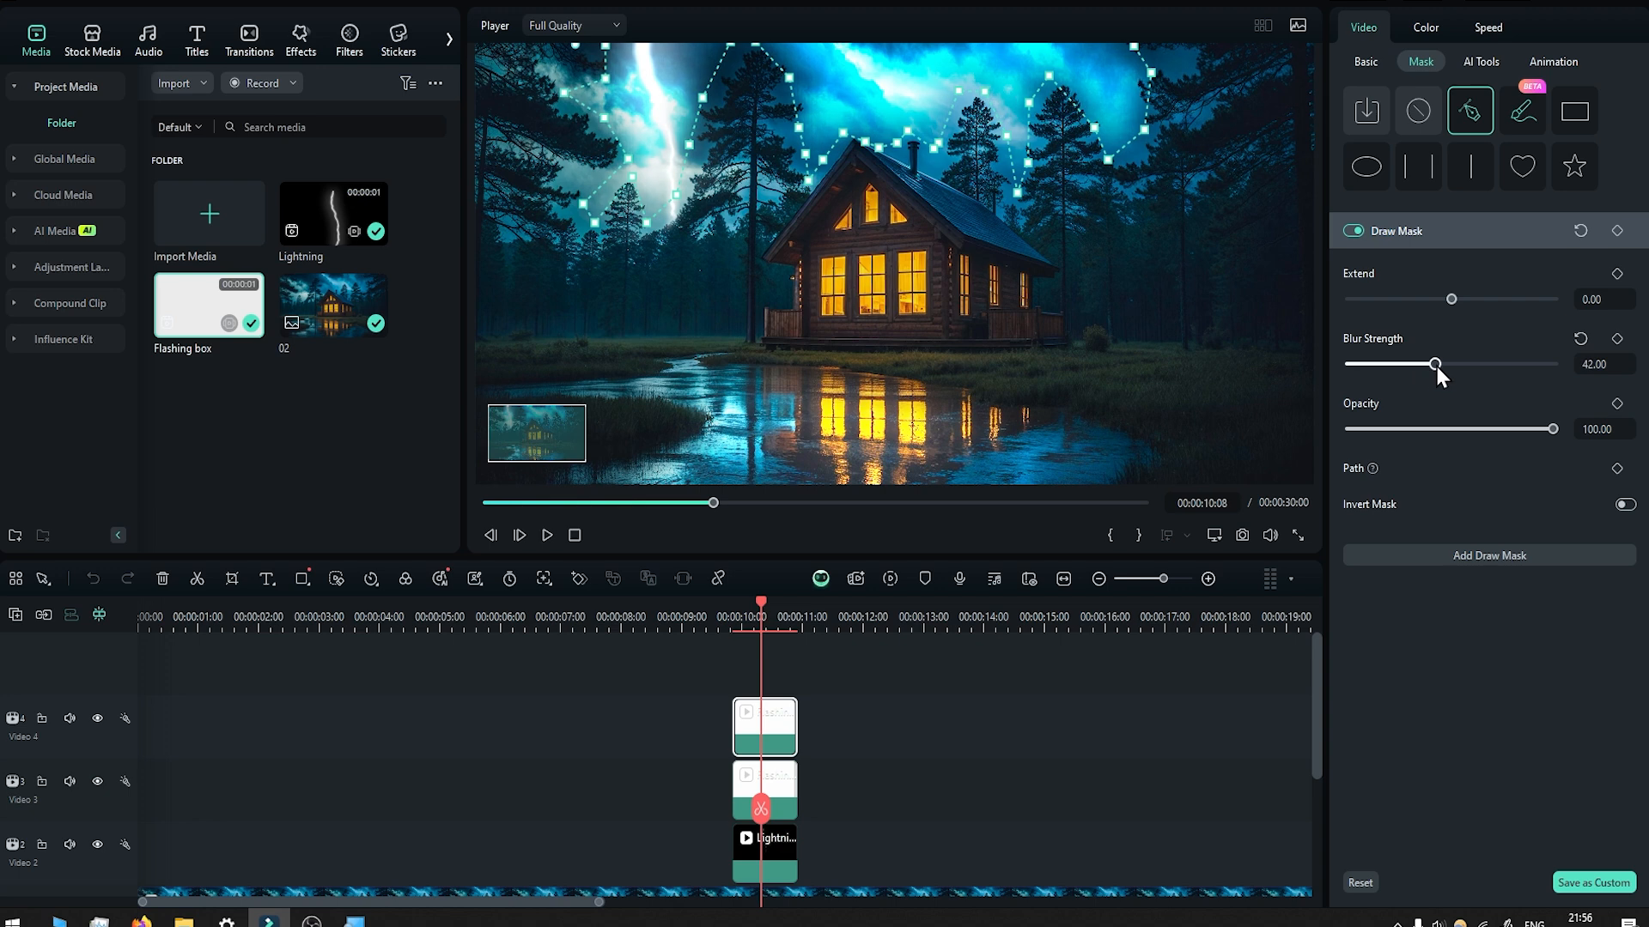
pyautogui.click(1364, 63)
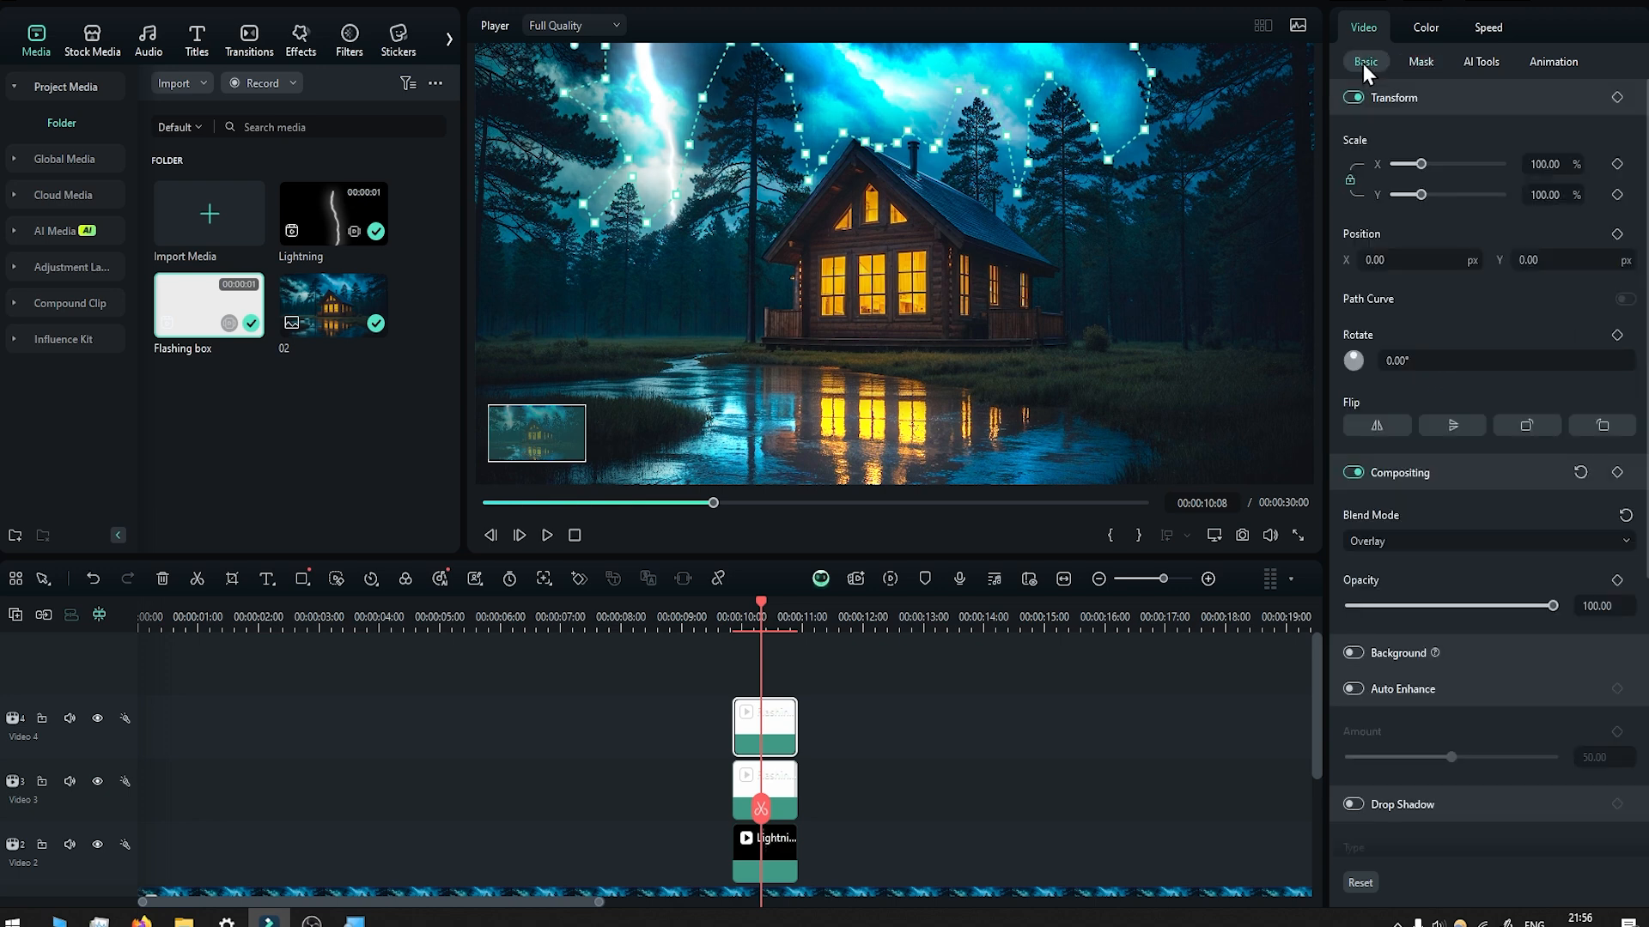
pyautogui.moveTo(1553, 606); pyautogui.dragTo(1410, 621)
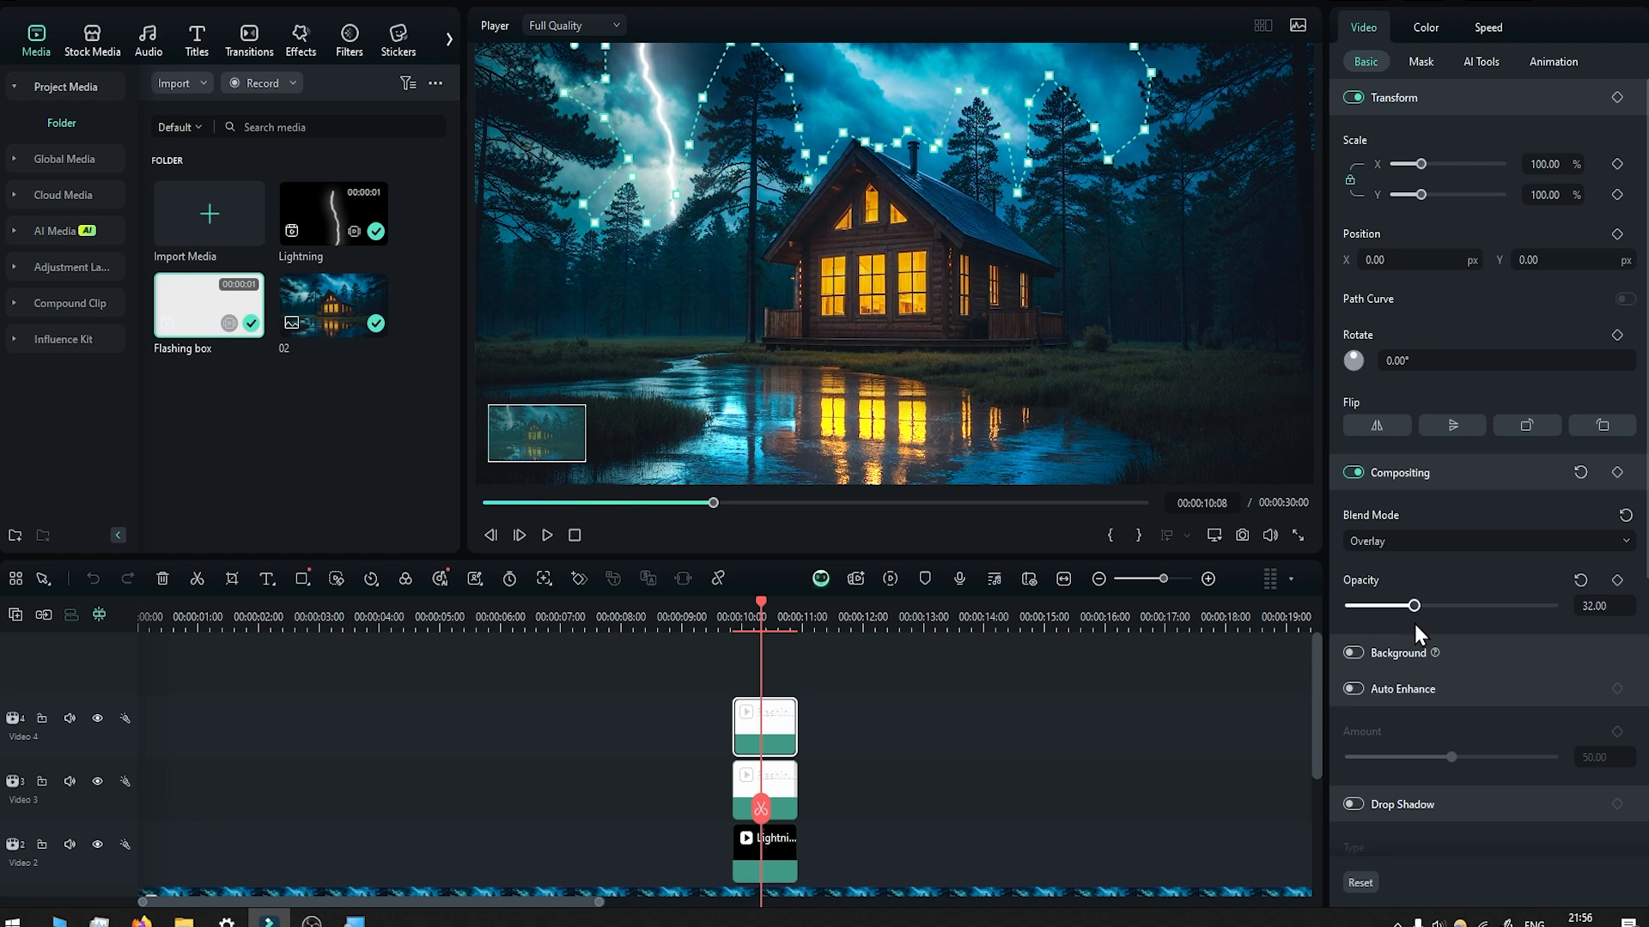
# Play back the lightning section repeatedly to review the combined sky and scene flash.
pyautogui.click(719, 605)
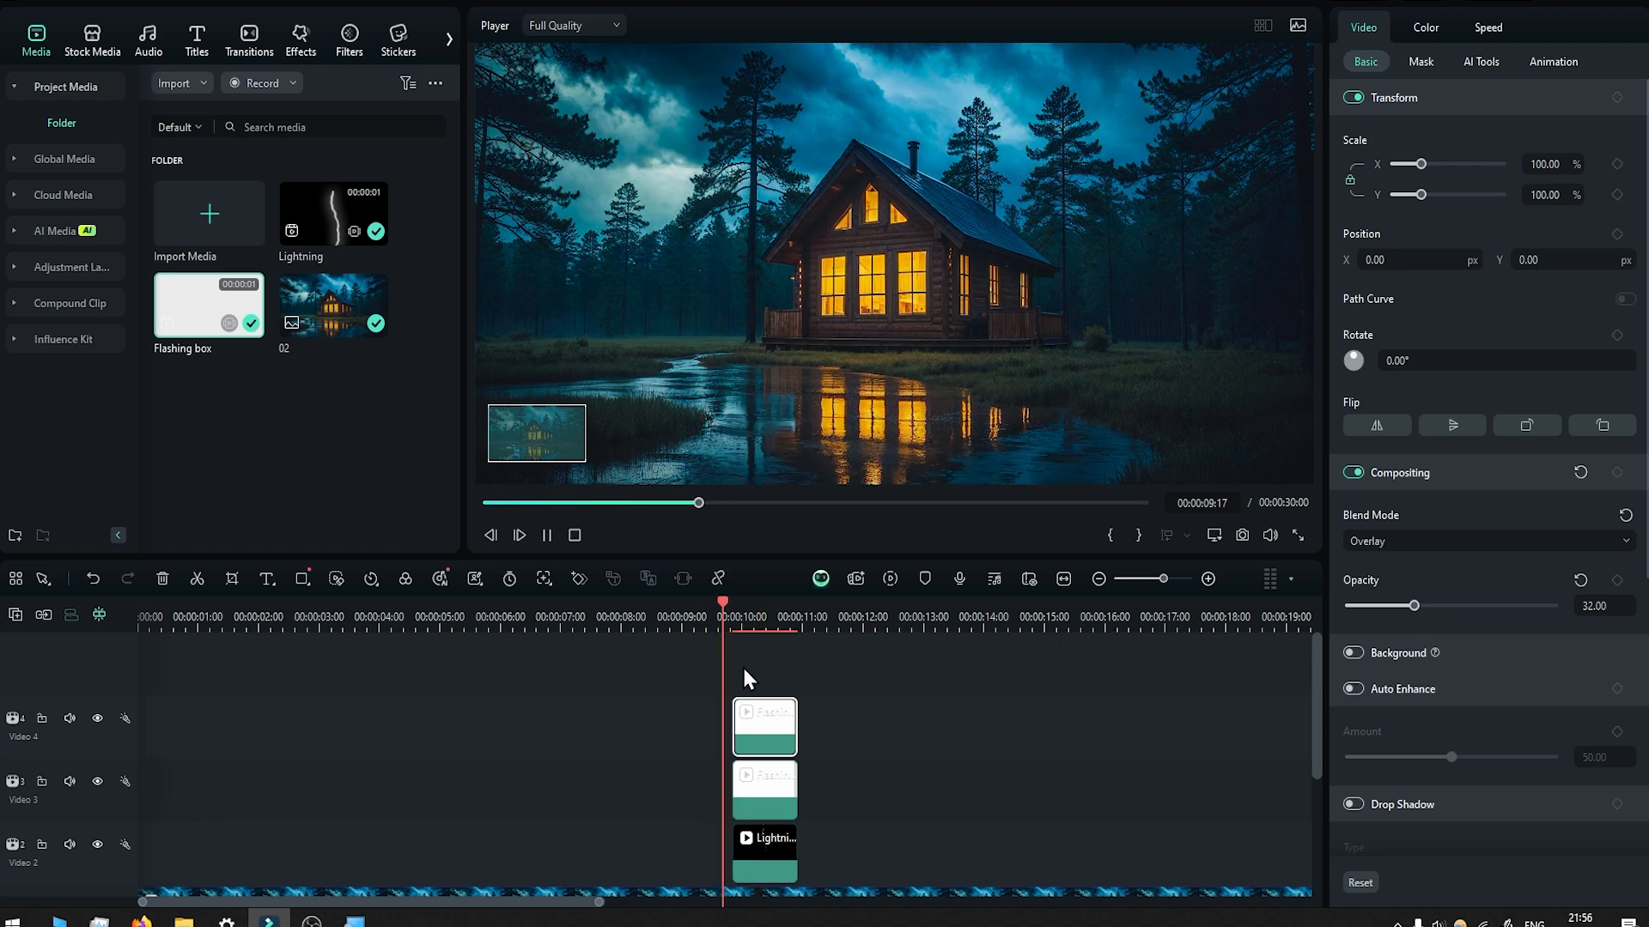
pyautogui.press('space')
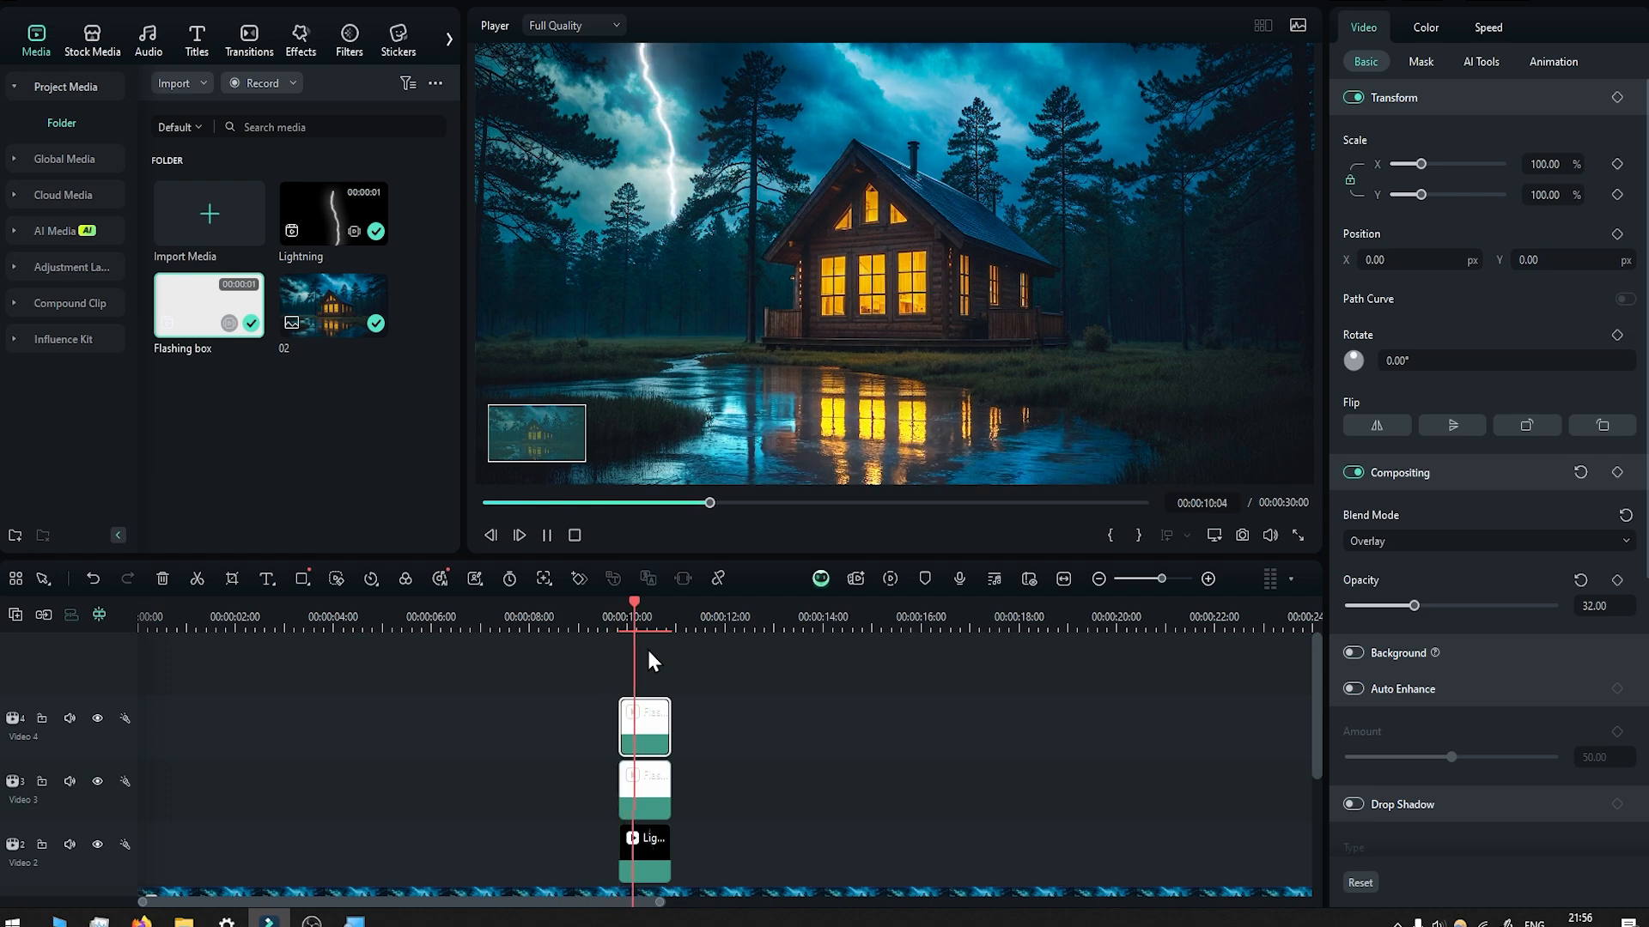
pyautogui.press('space')
pyautogui.press('space')
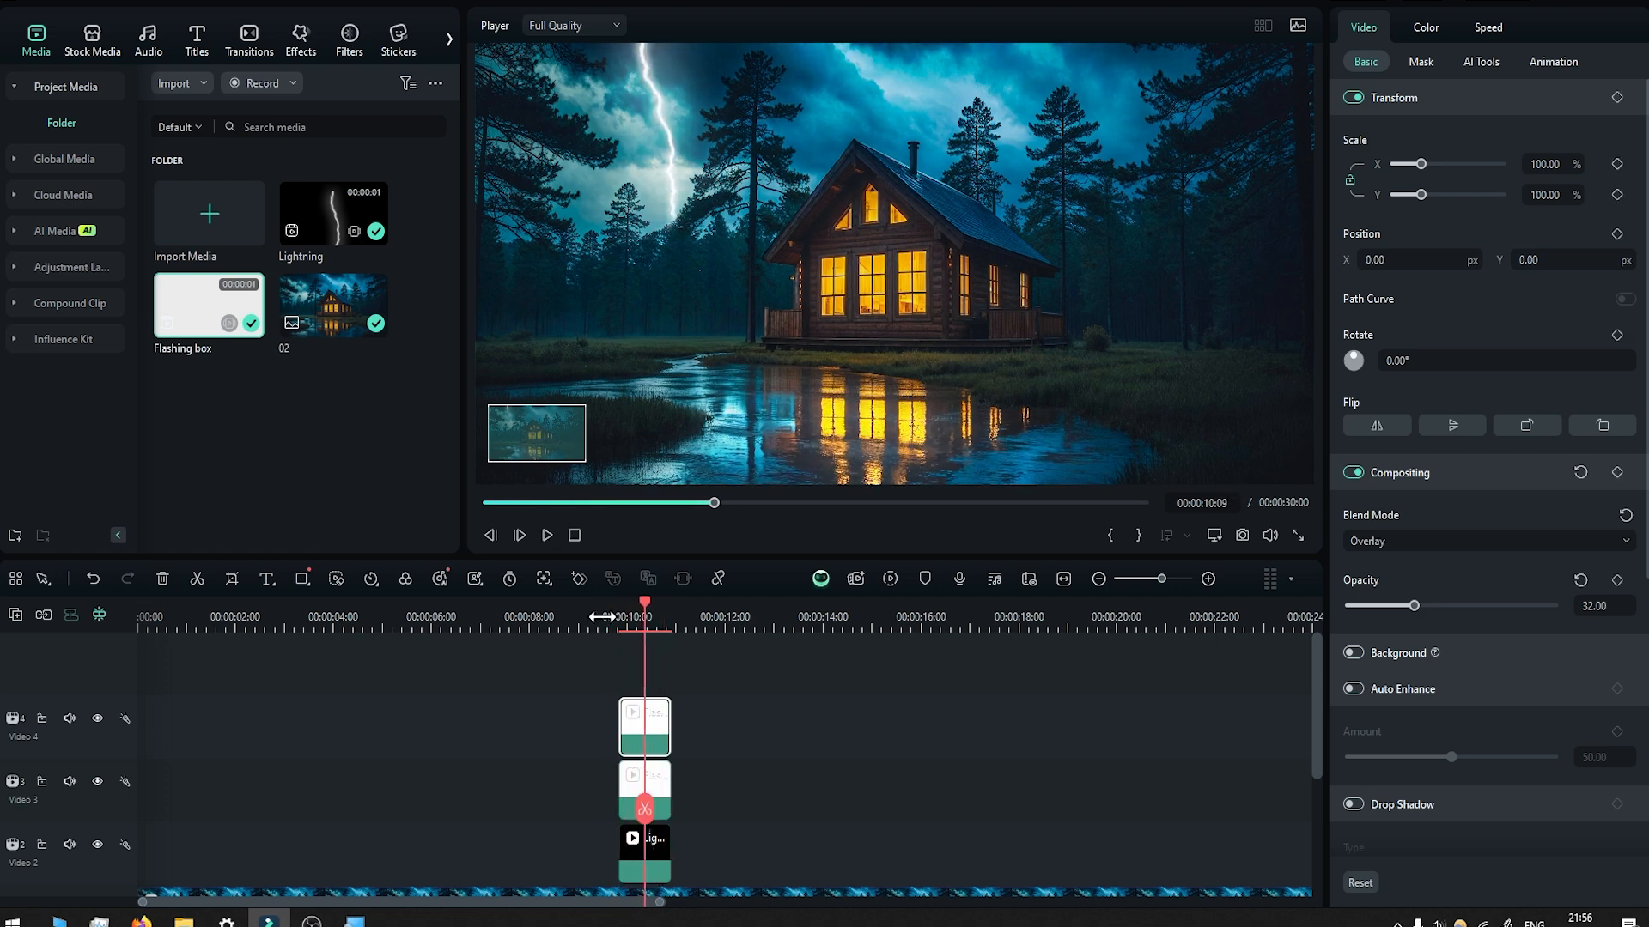
pyautogui.click(602, 616)
pyautogui.press('space')
pyautogui.press('space')
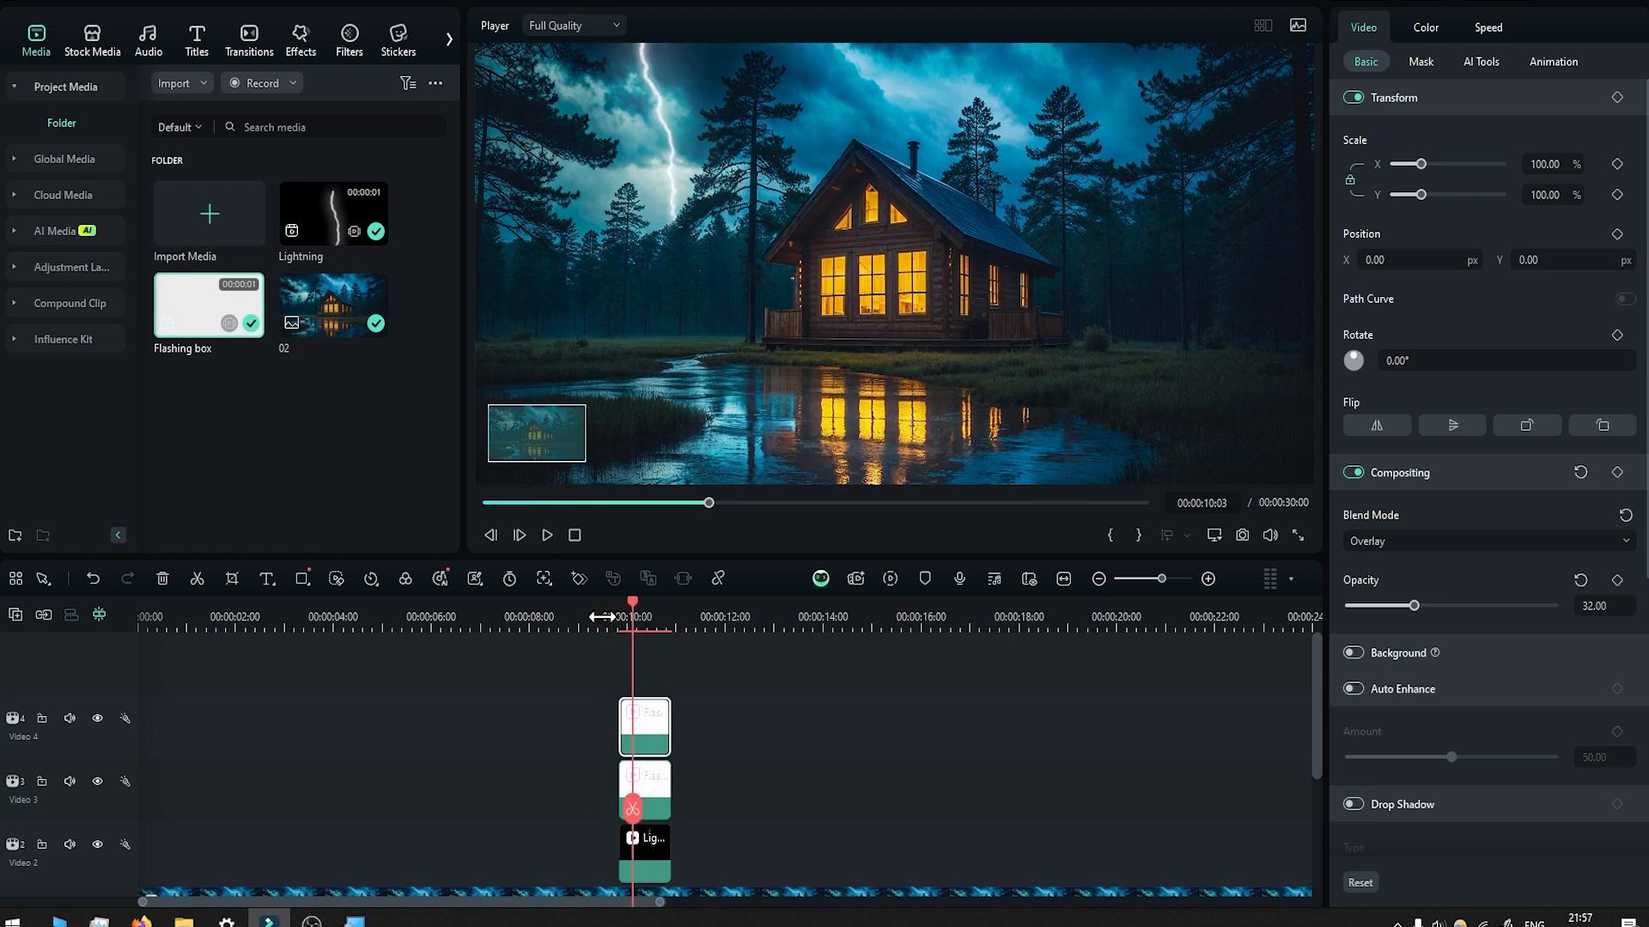